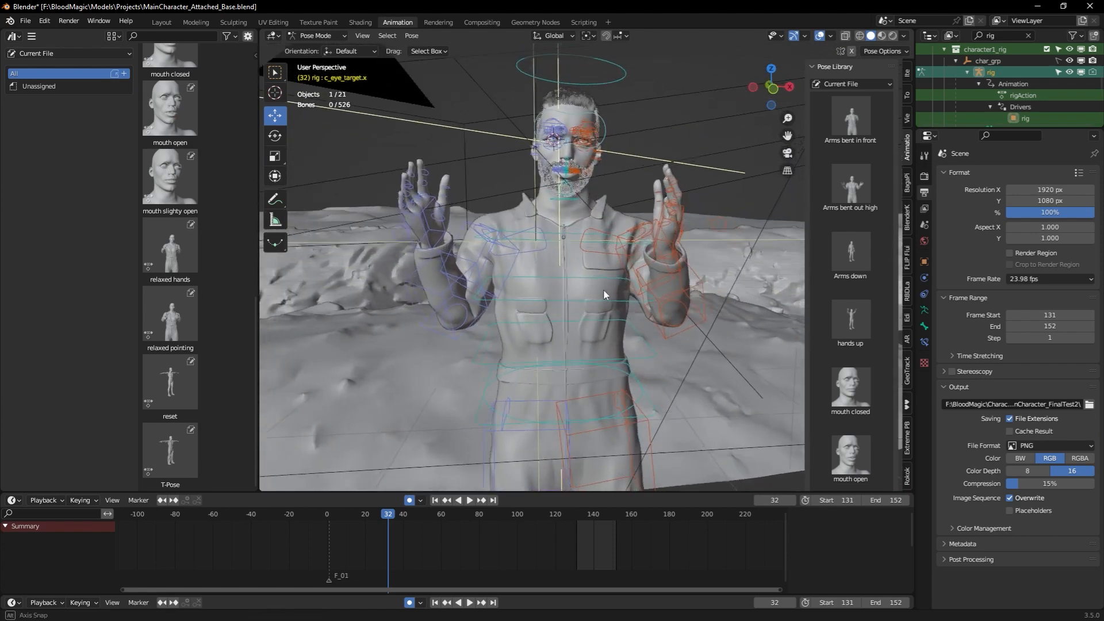
- Examine the bald base avatar's face, shoulders and torso in Character Creator 3 from several distances and angles
{"action": "scroll", "coordinate": [596, 271], "scroll_direction": "down", "scroll_amount": 2}
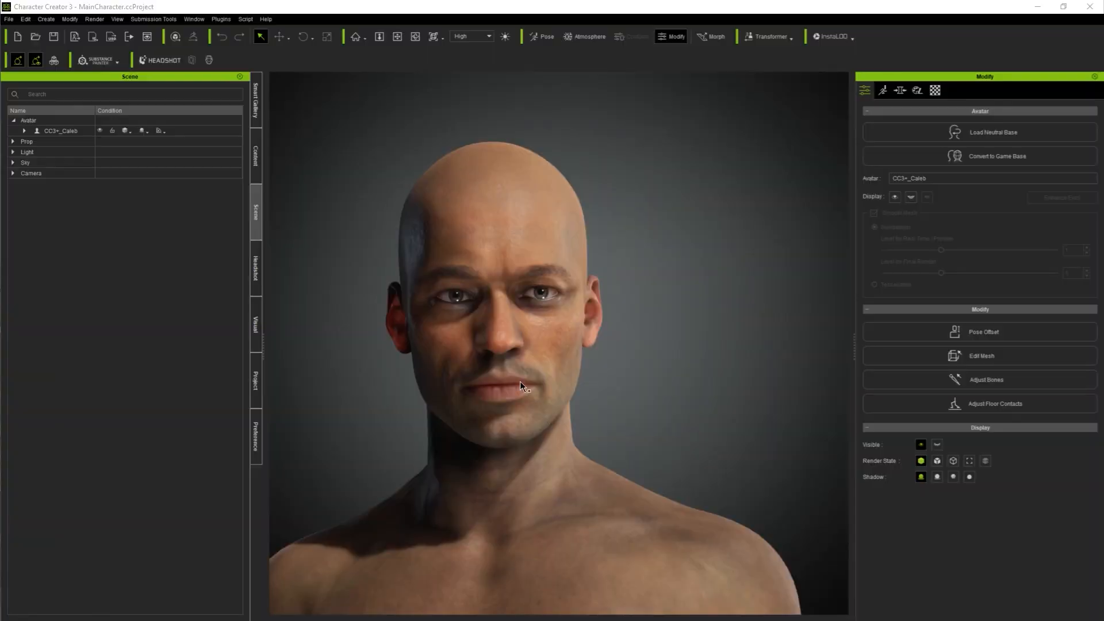
{"action": "scroll", "coordinate": [619, 392], "scroll_direction": "down", "scroll_amount": 5}
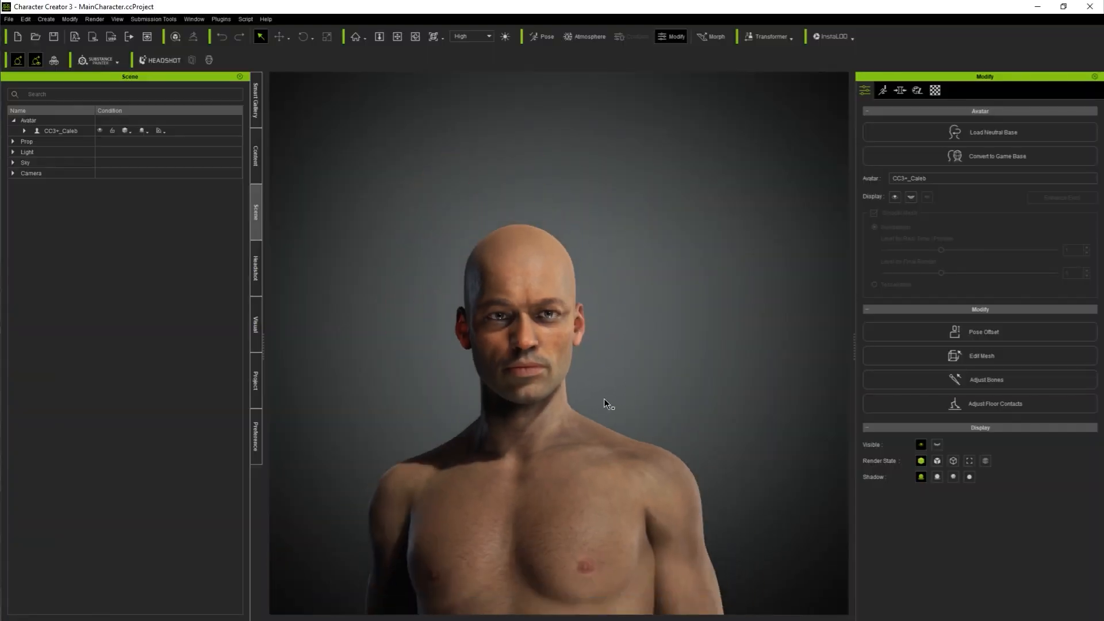
{"action": "scroll", "coordinate": [599, 398], "scroll_direction": "up", "scroll_amount": 3}
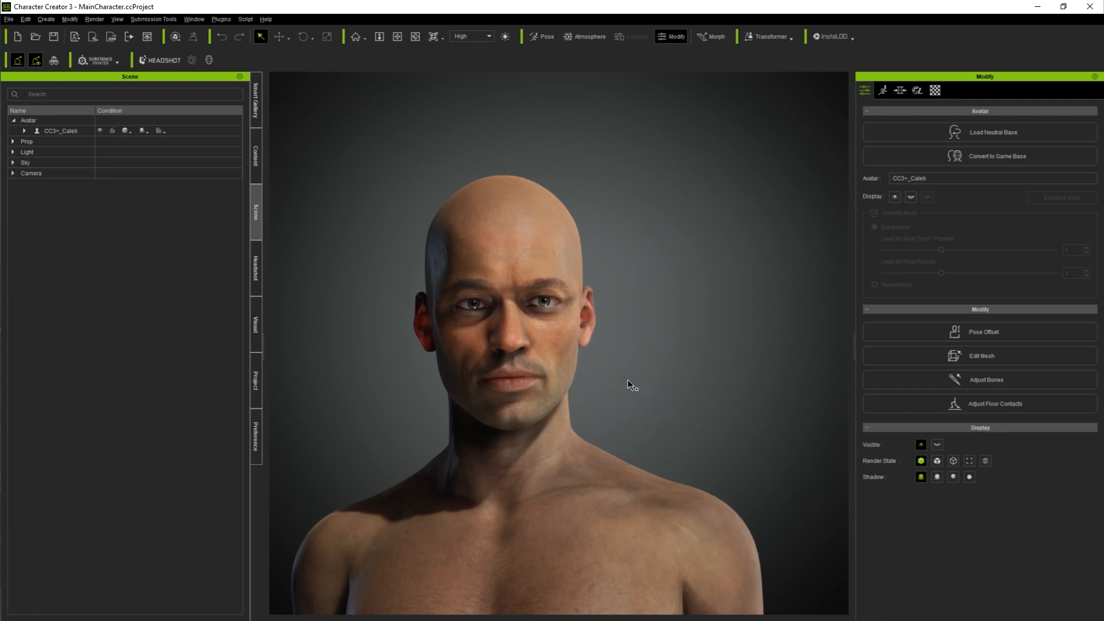
{"action": "middle_click_drag", "start_coordinate": [615, 379], "coordinate": [647, 385]}
{"action": "scroll", "coordinate": [700, 387], "scroll_direction": "down", "scroll_amount": 5}
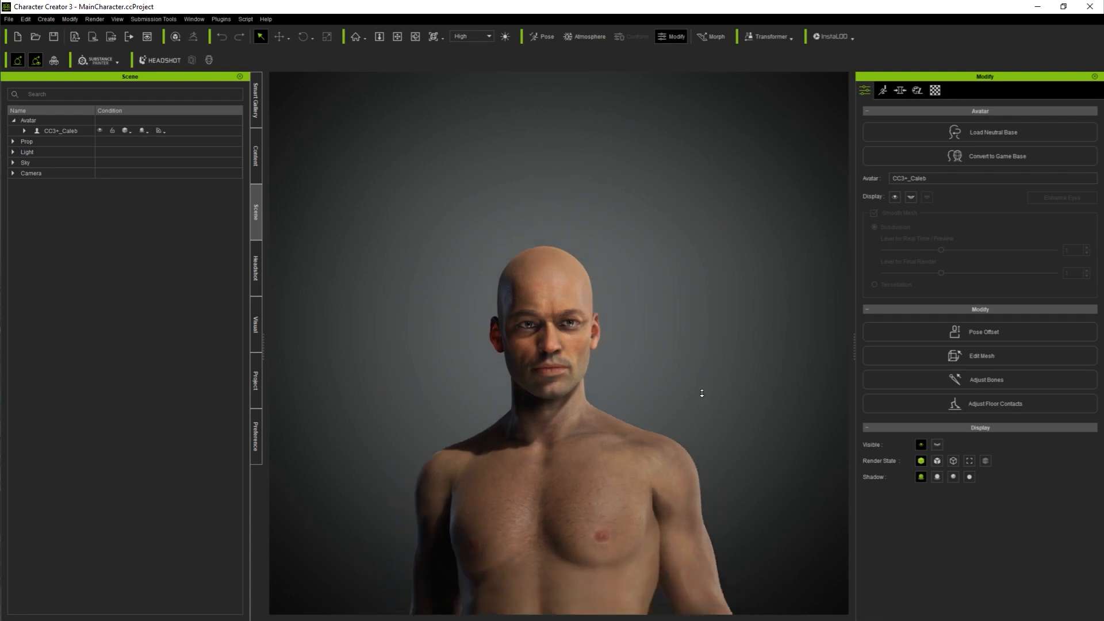
{"action": "scroll", "coordinate": [721, 439], "scroll_direction": "up", "scroll_amount": 5}
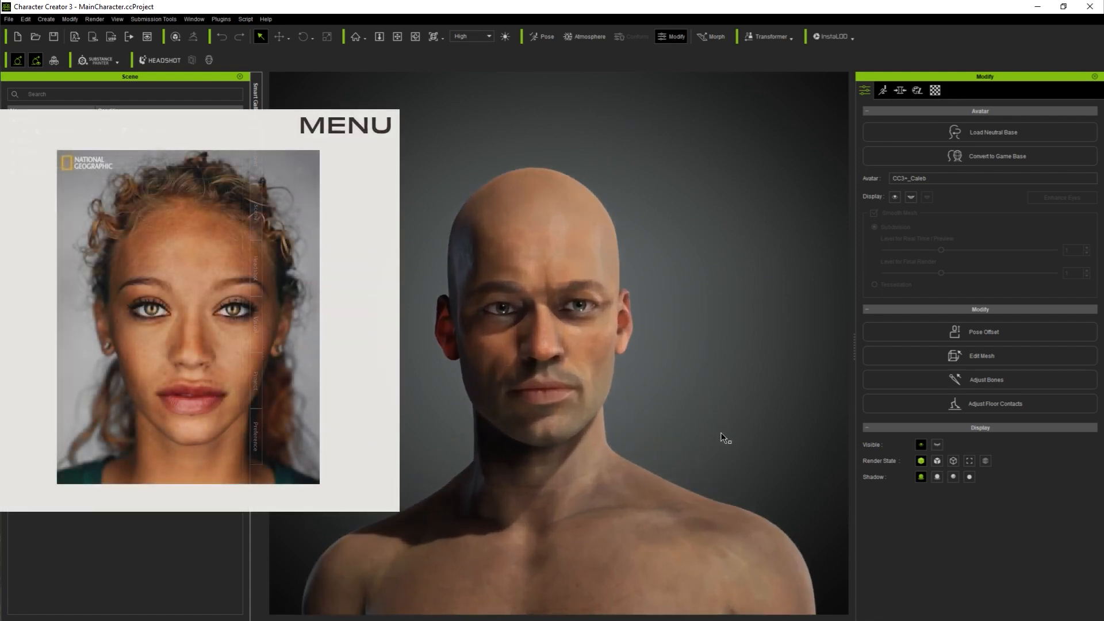
{"action": "middle_click_drag", "start_coordinate": [643, 415], "coordinate": [732, 418]}
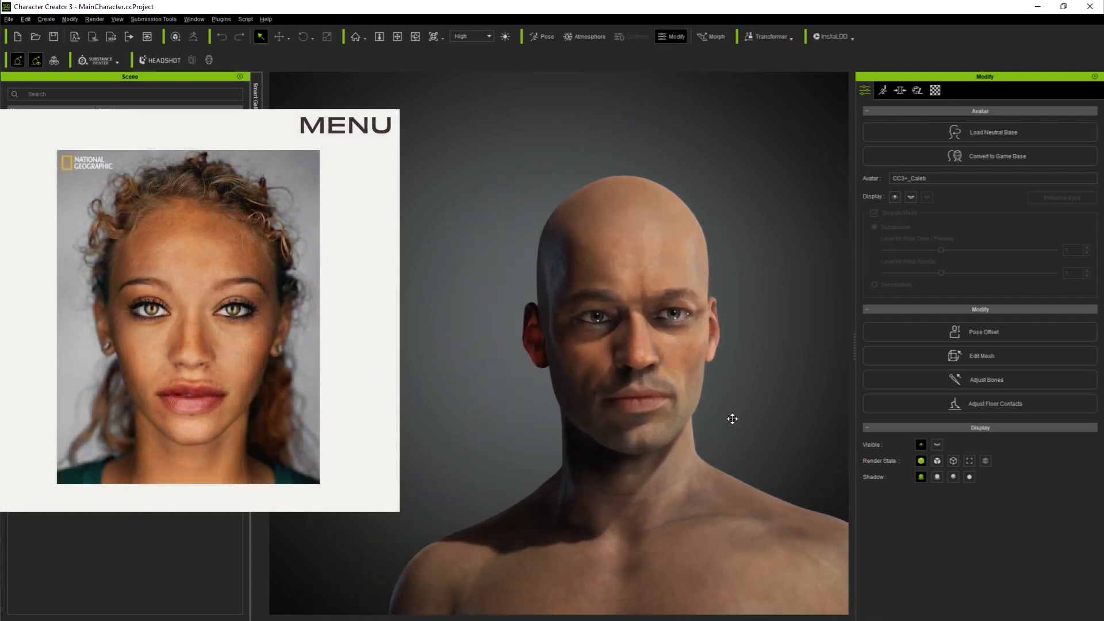
{"action": "scroll", "coordinate": [735, 420], "scroll_direction": "down", "scroll_amount": 3}
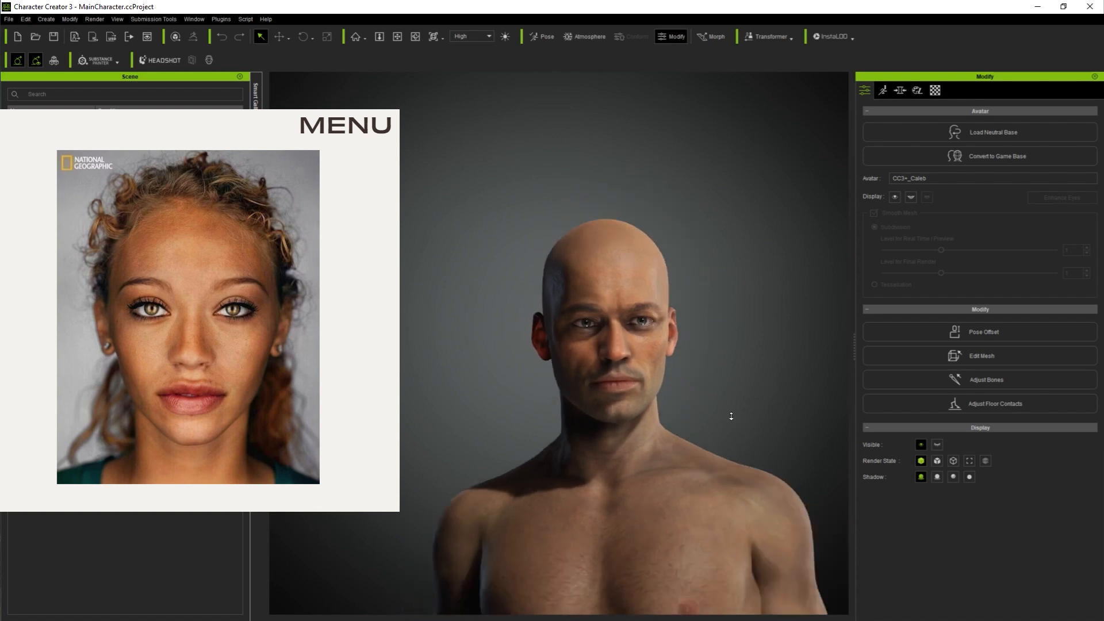
{"action": "right_click_drag", "start_coordinate": [701, 421], "coordinate": [693, 447]}
{"action": "scroll", "coordinate": [496, 411], "scroll_direction": "down", "scroll_amount": 3}
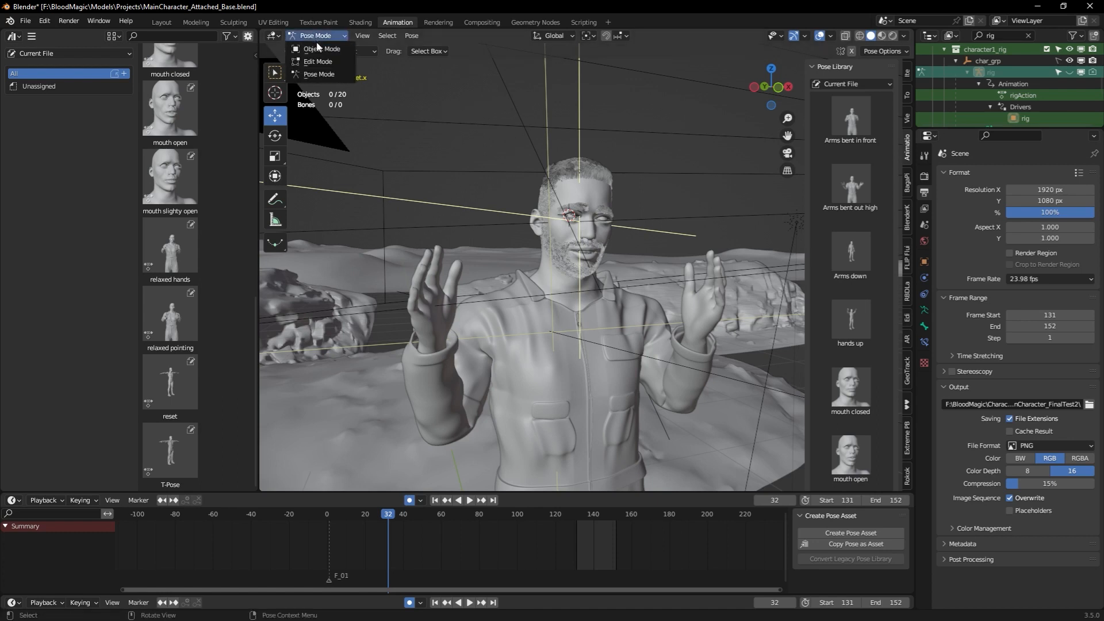
- In Blender's Object Mode, select the character's body mesh and inspect its hair particle systems on the head
{"action": "key", "text": "Return"}
{"action": "left_click", "coordinate": [577, 198]}
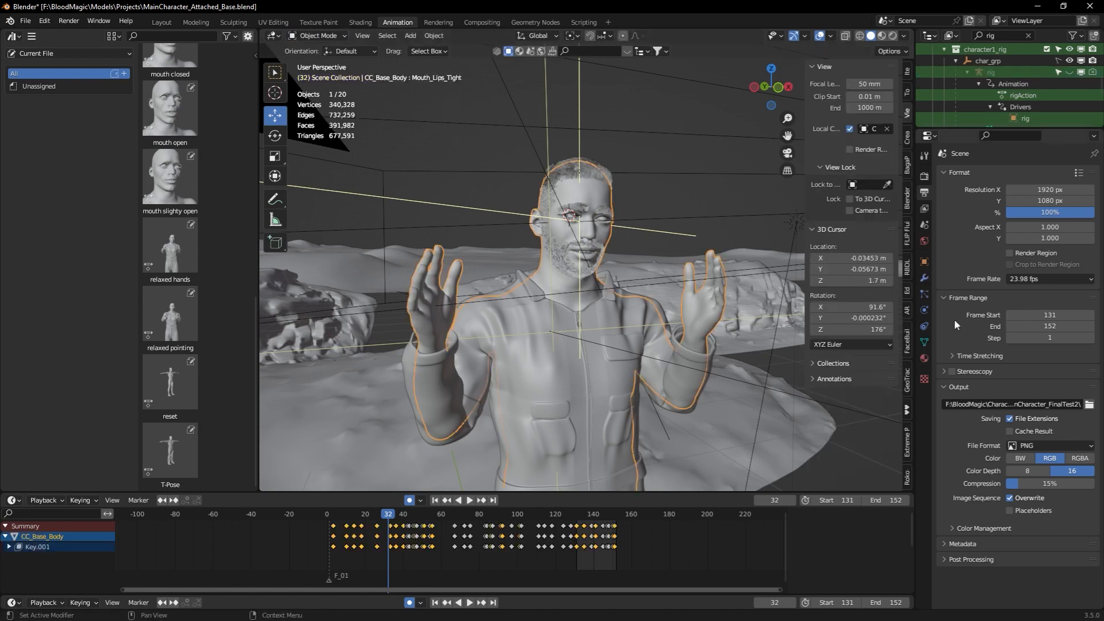
{"action": "left_click", "coordinate": [924, 295]}
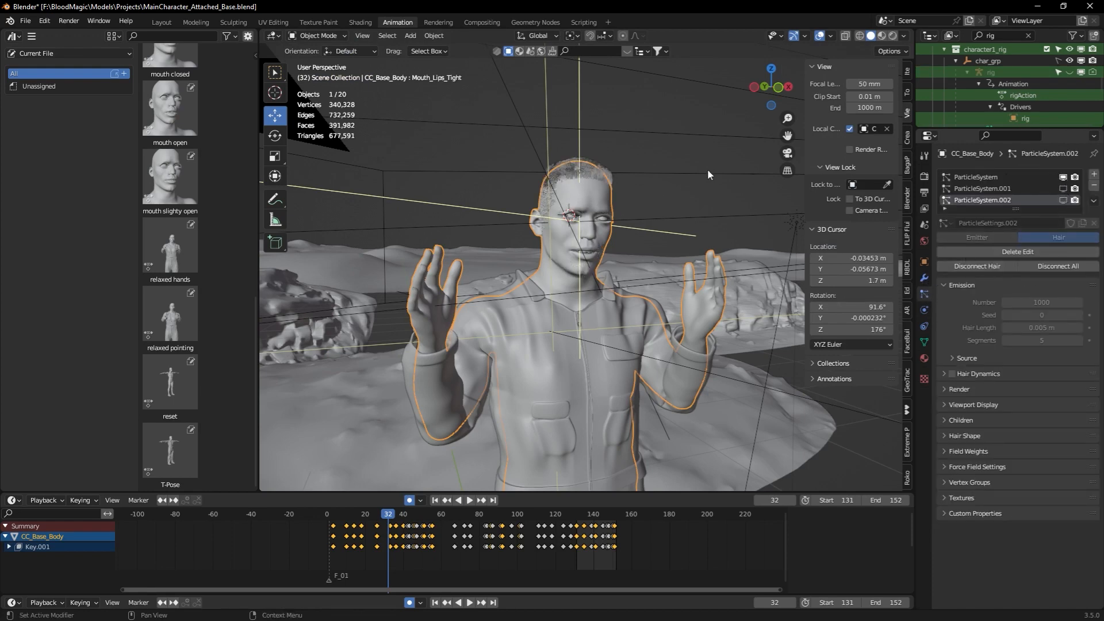
{"action": "scroll", "coordinate": [644, 184], "scroll_direction": "up", "scroll_amount": 3}
{"action": "middle_click_drag", "start_coordinate": [609, 178], "coordinate": [560, 319], "text": "shift"}
{"action": "middle_click_drag", "start_coordinate": [561, 319], "coordinate": [643, 321]}
{"action": "scroll", "coordinate": [606, 322], "scroll_direction": "up", "scroll_amount": 3}
{"action": "middle_click_drag", "start_coordinate": [520, 334], "coordinate": [666, 313], "text": "shift"}
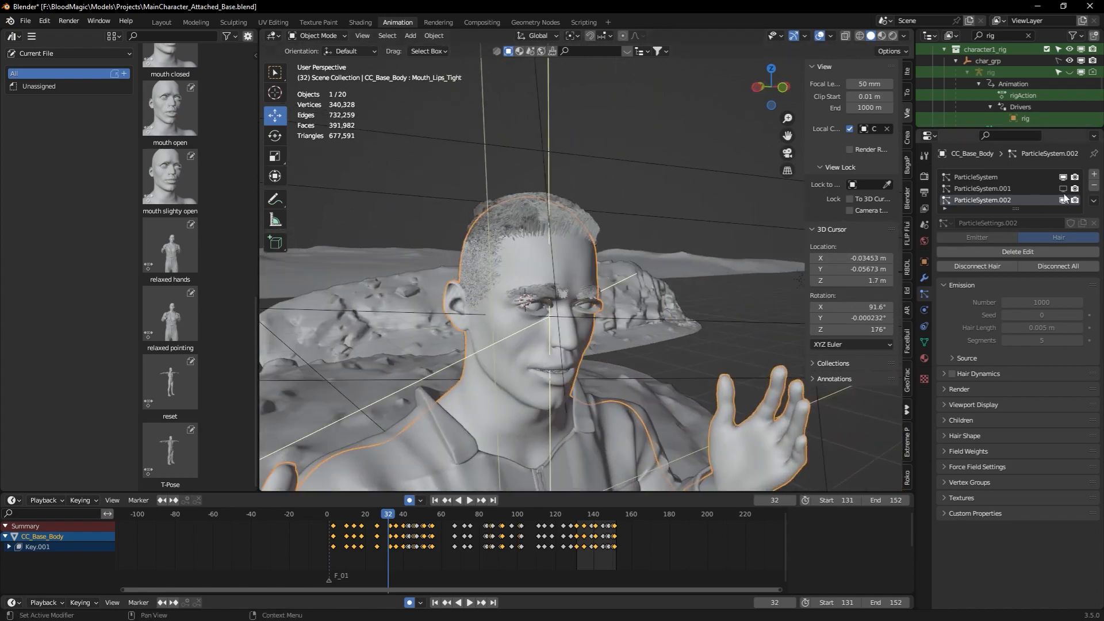
{"action": "middle_click_drag", "start_coordinate": [564, 375], "coordinate": [618, 366]}
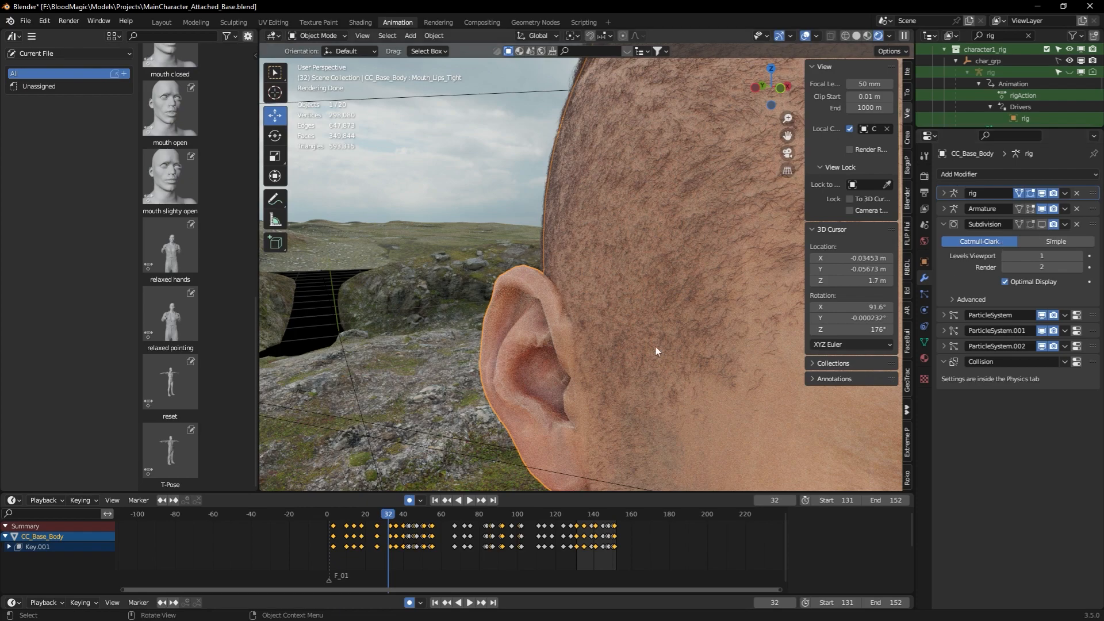
- Enable the body's Subdivision modifier in the viewport and inspect the rendered hair, skin and face
{"action": "middle_click_drag", "start_coordinate": [644, 348], "coordinate": [658, 379]}
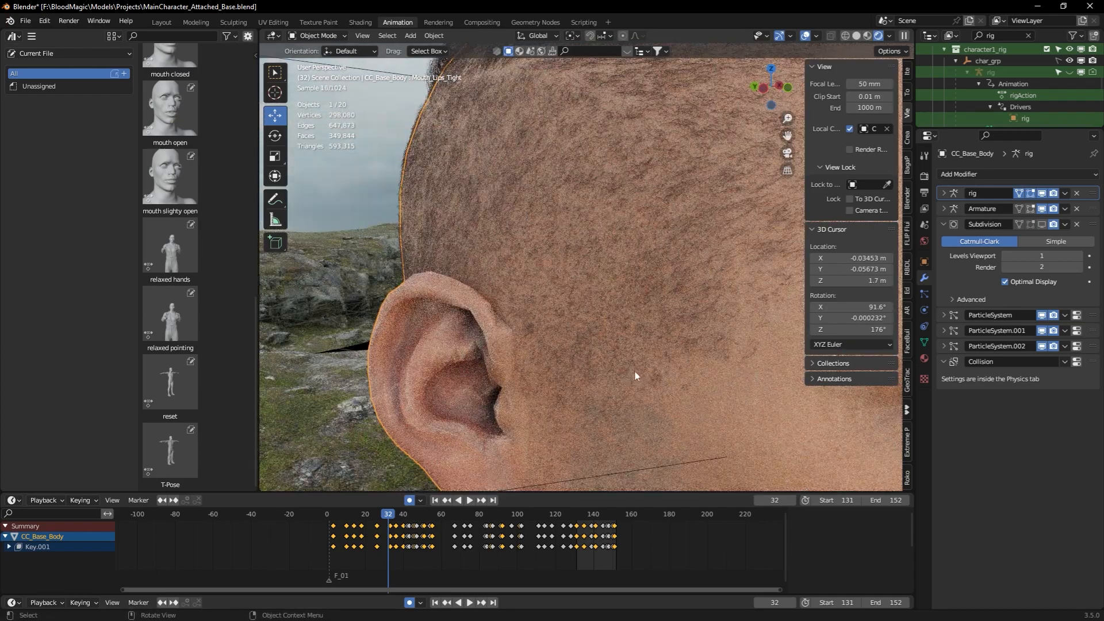
{"action": "left_click", "coordinate": [1040, 223]}
{"action": "scroll", "coordinate": [661, 356], "scroll_direction": "down", "scroll_amount": 10}
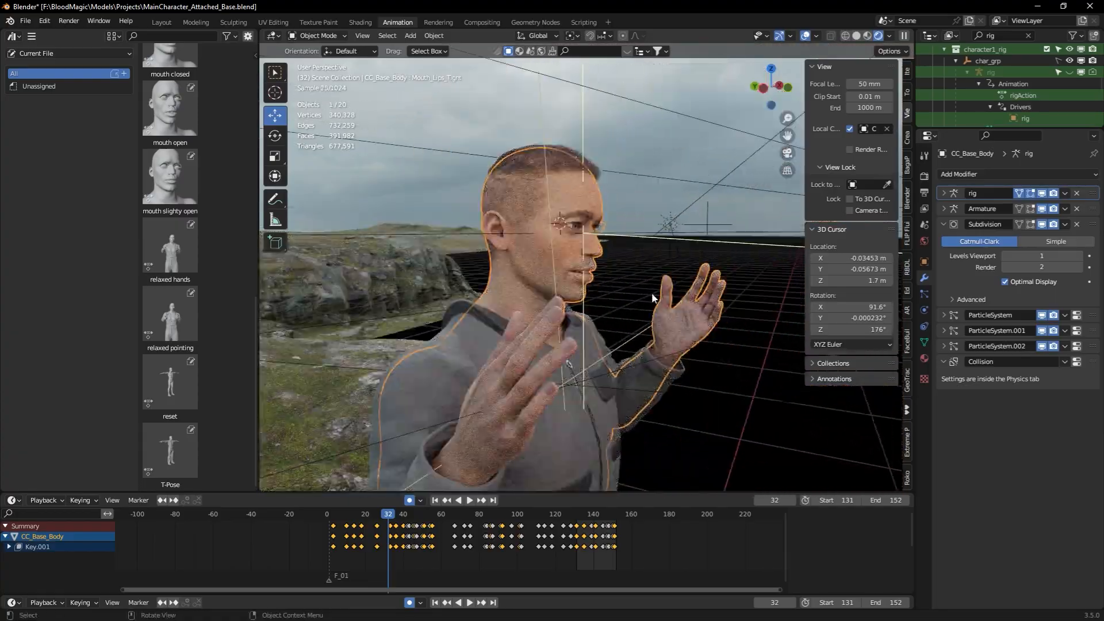
{"action": "middle_click_drag", "start_coordinate": [644, 294], "coordinate": [563, 308]}
{"action": "scroll", "coordinate": [564, 308], "scroll_direction": "up", "scroll_amount": 8}
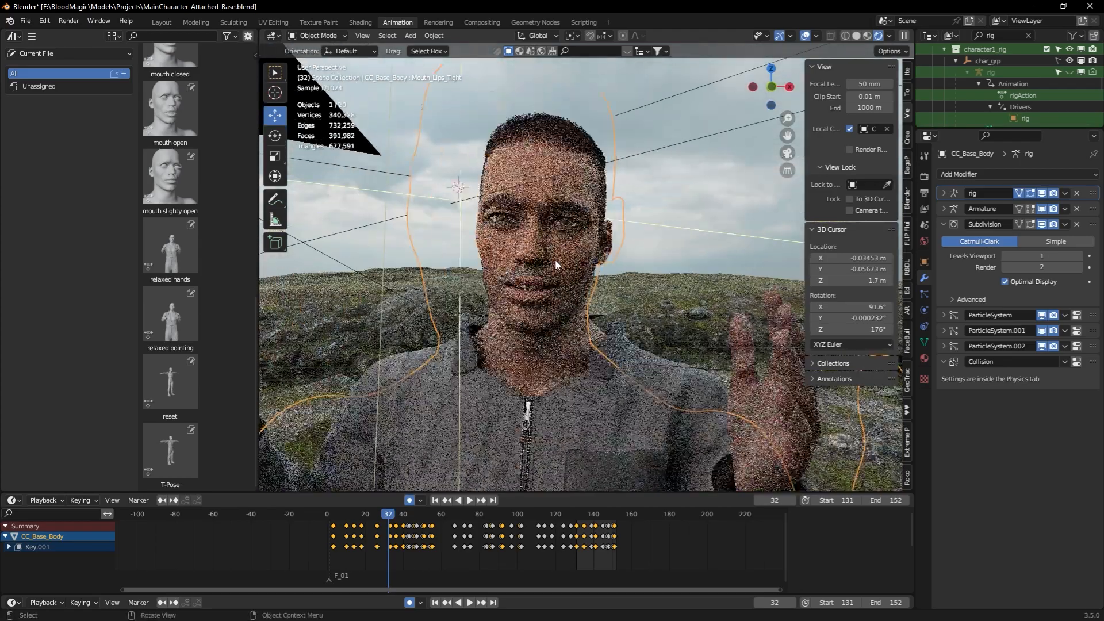
{"action": "scroll", "coordinate": [569, 309], "scroll_direction": "up", "scroll_amount": 3}
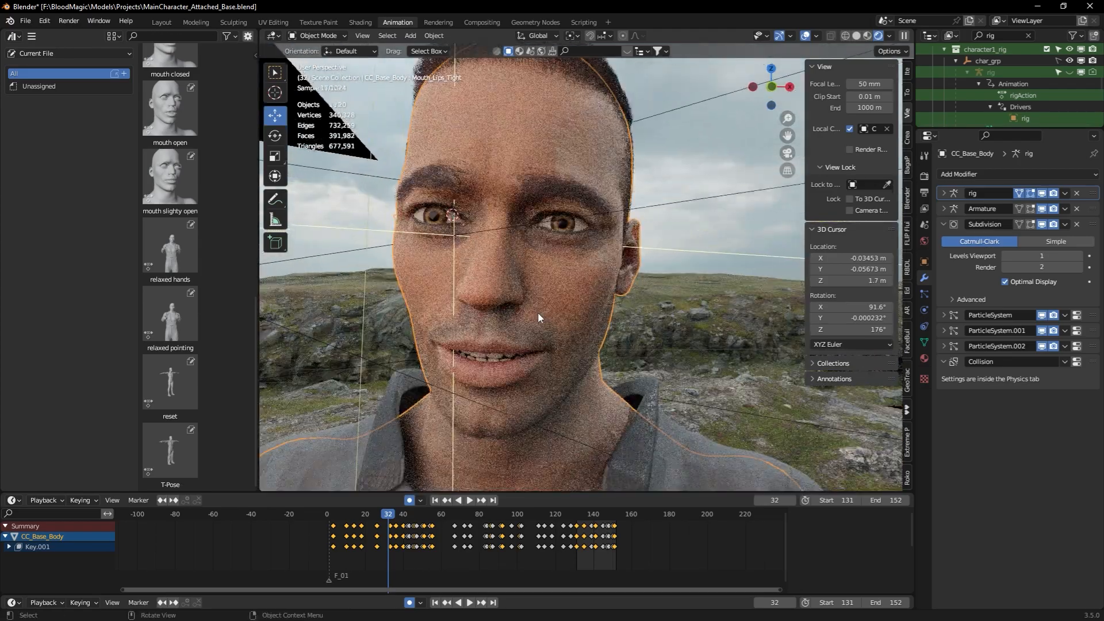
{"action": "middle_click_drag", "start_coordinate": [492, 328], "coordinate": [562, 316], "text": "shift"}
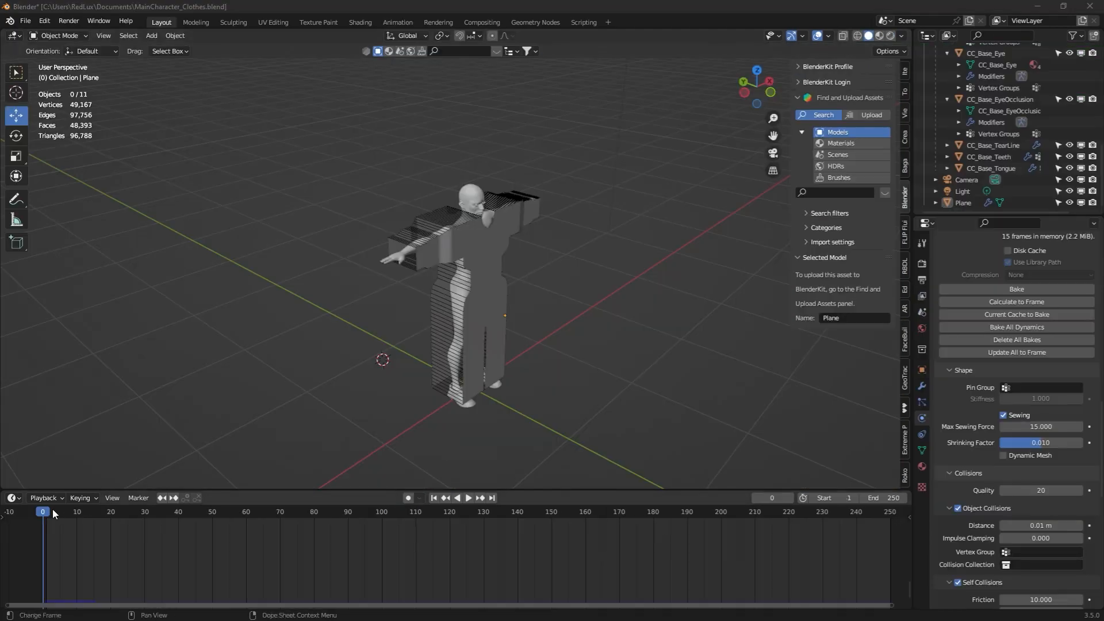
- Run the garment's sewing cloth simulation from frame 0 and view the suit around the body from several sides
{"action": "middle_click_drag", "start_coordinate": [592, 251], "coordinate": [437, 345]}
{"action": "left_click_drag", "start_coordinate": [46, 513], "coordinate": [69, 515]}
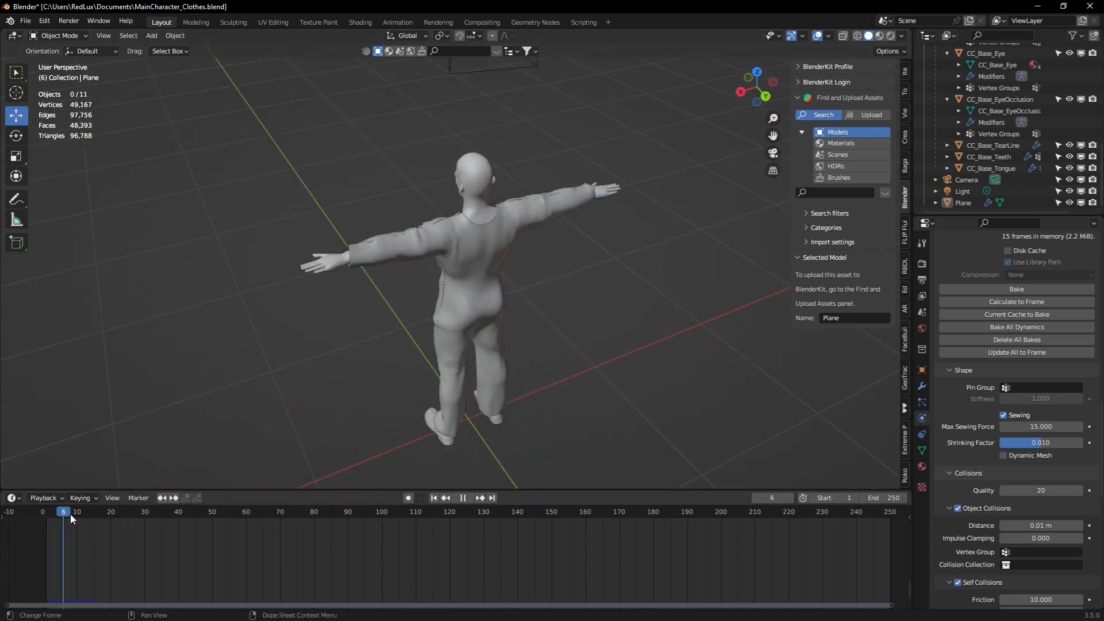
{"action": "middle_click_drag", "start_coordinate": [360, 384], "coordinate": [264, 344]}
{"action": "key", "text": "space"}
{"action": "scroll", "coordinate": [496, 339], "scroll_direction": "up", "scroll_amount": 3}
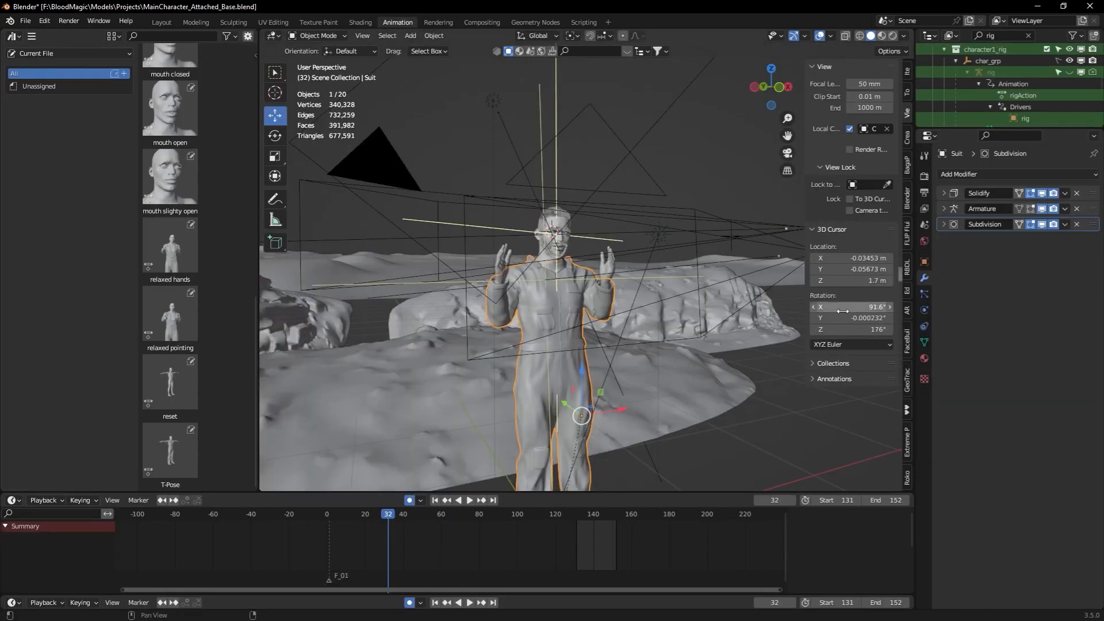
- Inspect the suit's collar, cuffs and pockets, and examine its mesh topology in Edit Mode from front and back
{"action": "scroll", "coordinate": [716, 342], "scroll_direction": "up", "scroll_amount": 8}
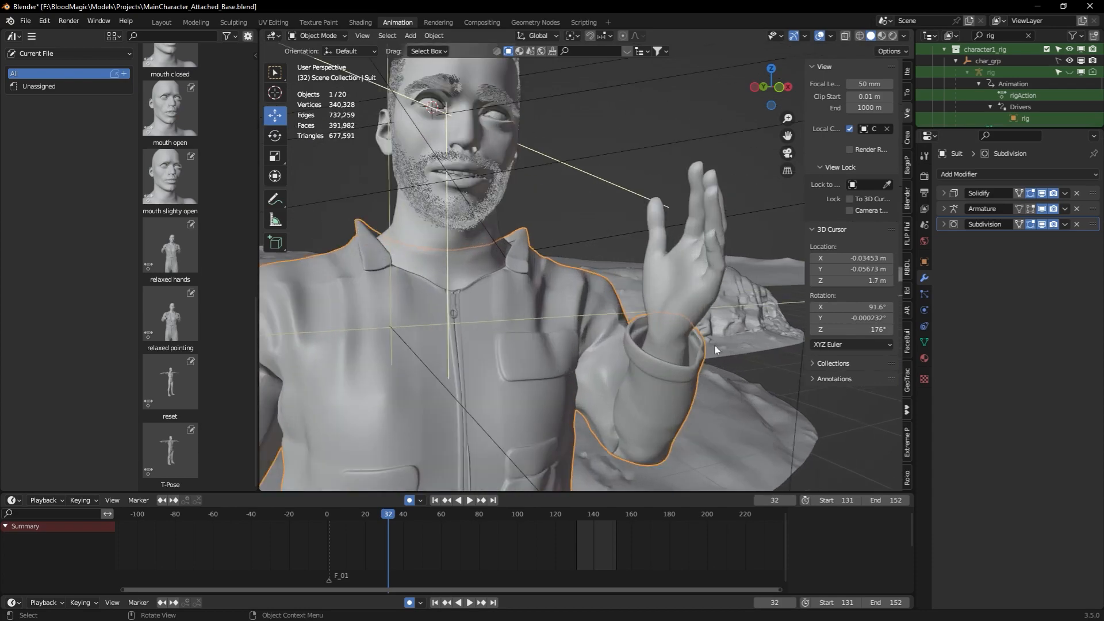
{"action": "scroll", "coordinate": [647, 354], "scroll_direction": "down", "scroll_amount": 9}
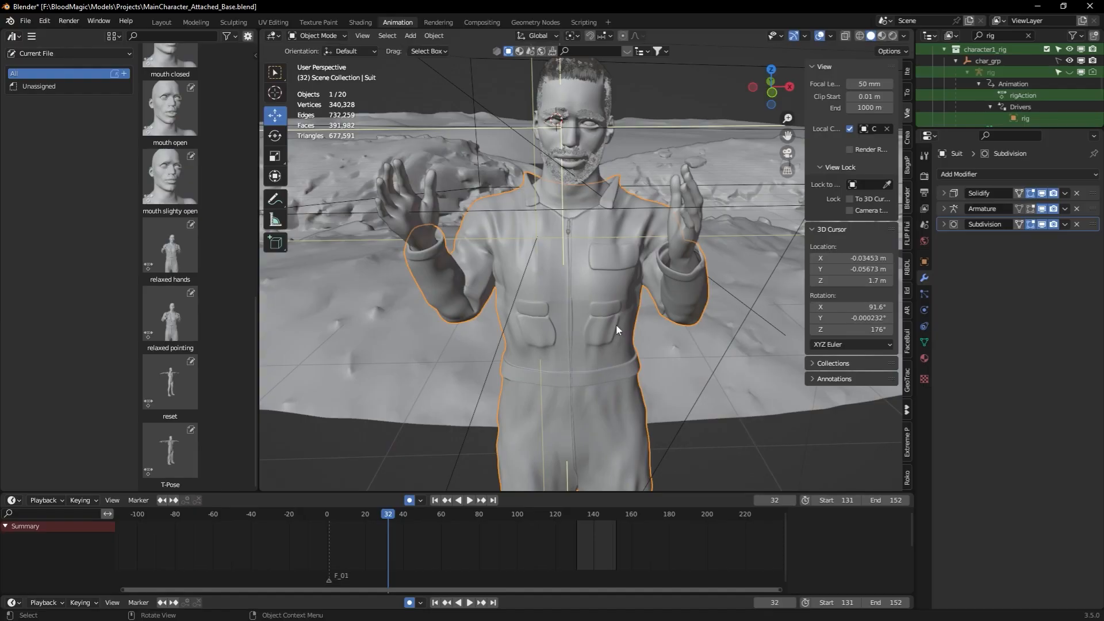
{"action": "scroll", "coordinate": [611, 323], "scroll_direction": "down", "scroll_amount": 3}
{"action": "middle_click_drag", "start_coordinate": [650, 329], "coordinate": [332, 26]}
{"action": "left_click", "coordinate": [325, 35]}
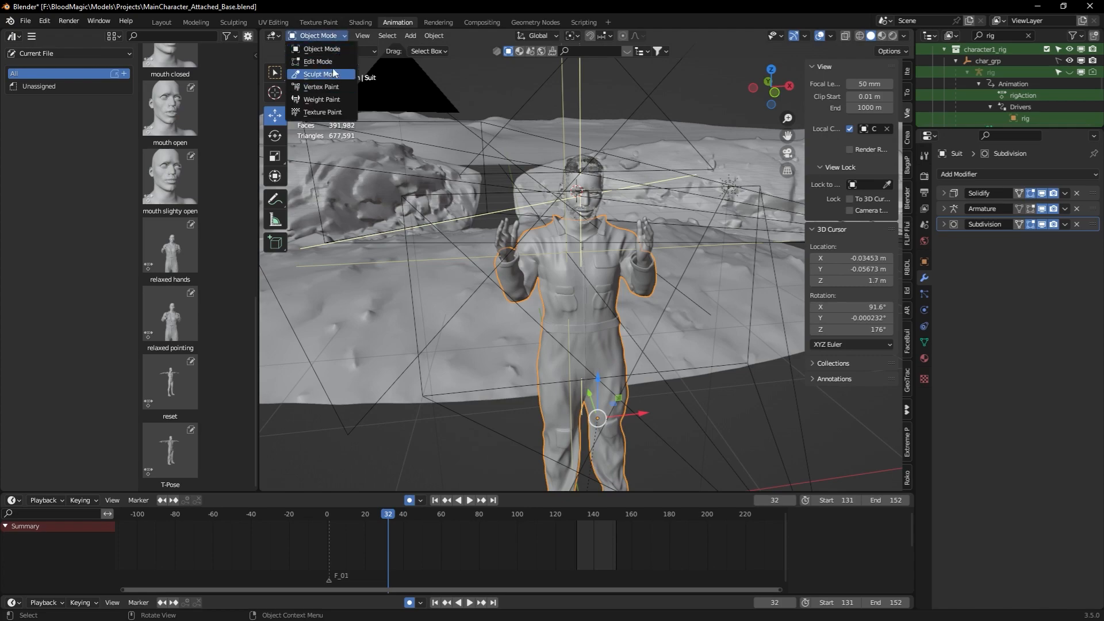
{"action": "left_click", "coordinate": [336, 63]}
{"action": "middle_click_drag", "start_coordinate": [575, 241], "coordinate": [502, 219]}
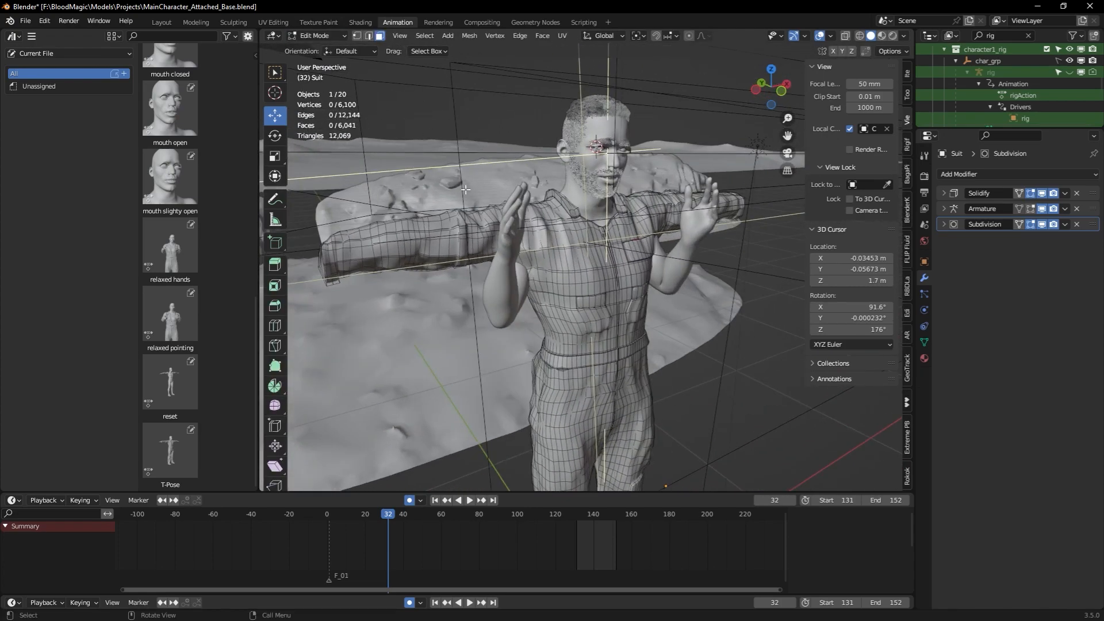
{"action": "middle_click_drag", "start_coordinate": [581, 230], "coordinate": [345, 238]}
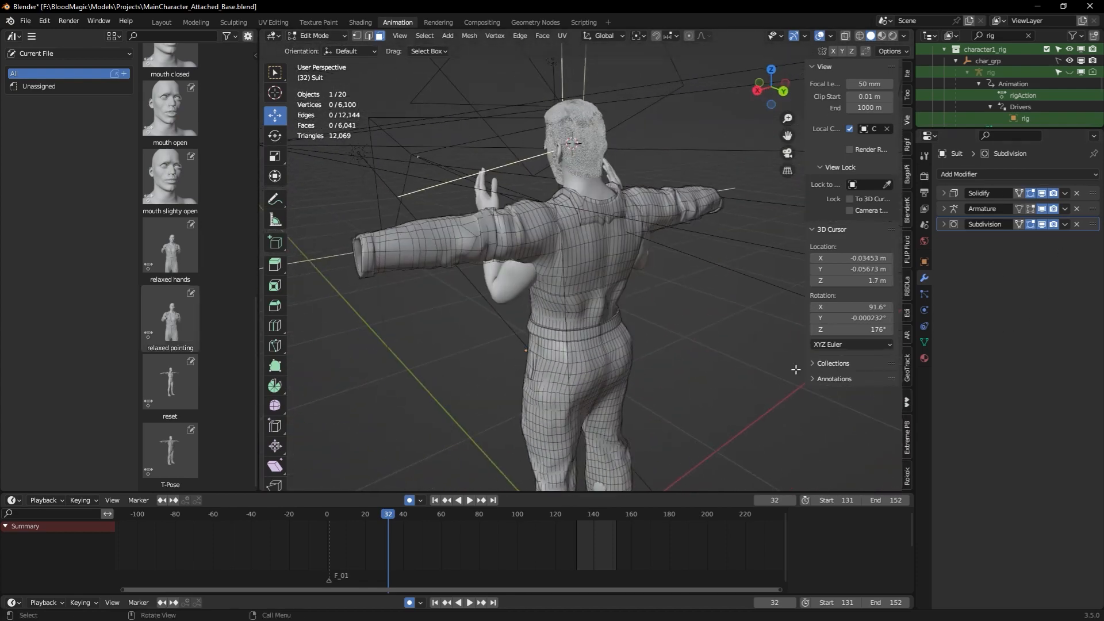
{"action": "middle_click_drag", "start_coordinate": [493, 338], "coordinate": [568, 303]}
{"action": "scroll", "coordinate": [638, 338], "scroll_direction": "down", "scroll_amount": 3}
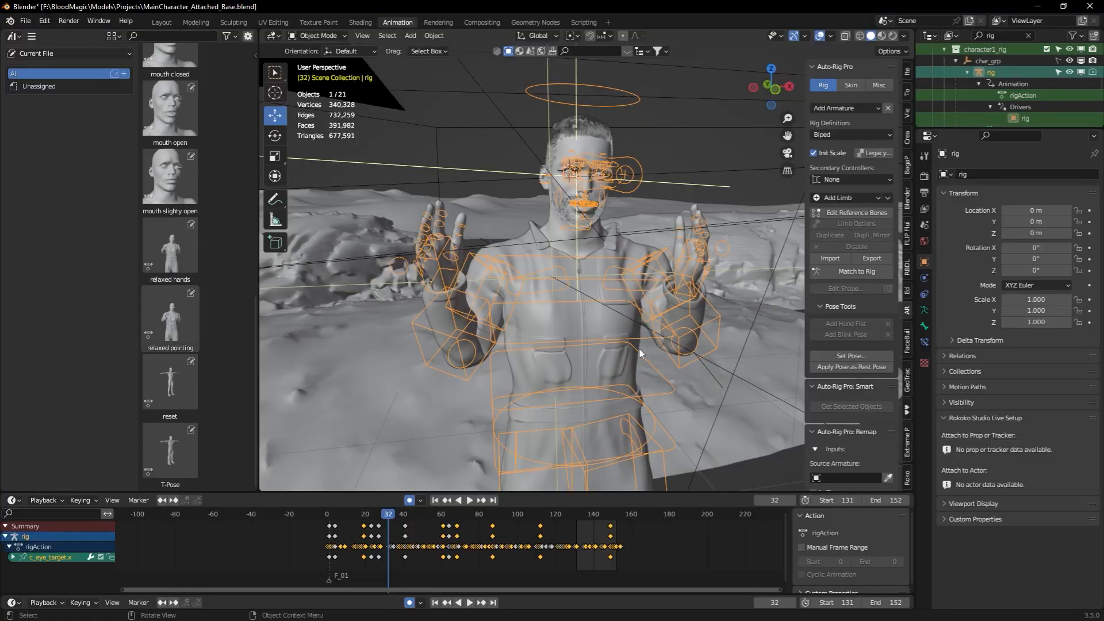
- Examine the Auto-Rig Pro controllers on the character's body, arms and legs, and those around the mouth and eyes
{"action": "middle_click_drag", "start_coordinate": [664, 360], "coordinate": [642, 333], "text": "shift"}
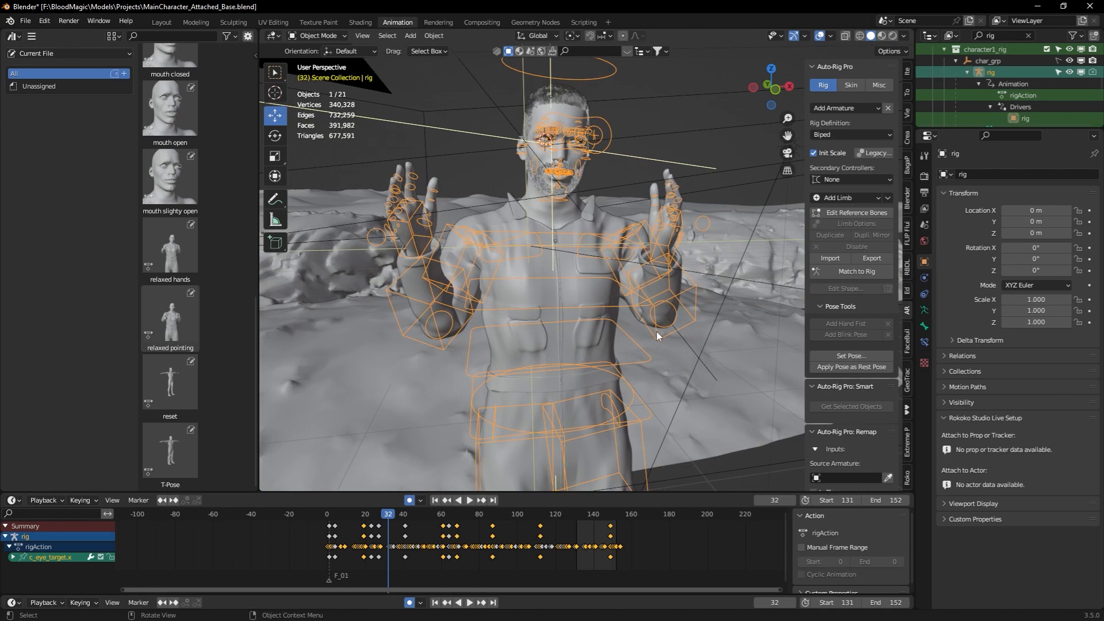
{"action": "scroll", "coordinate": [658, 336], "scroll_direction": "down", "scroll_amount": 2}
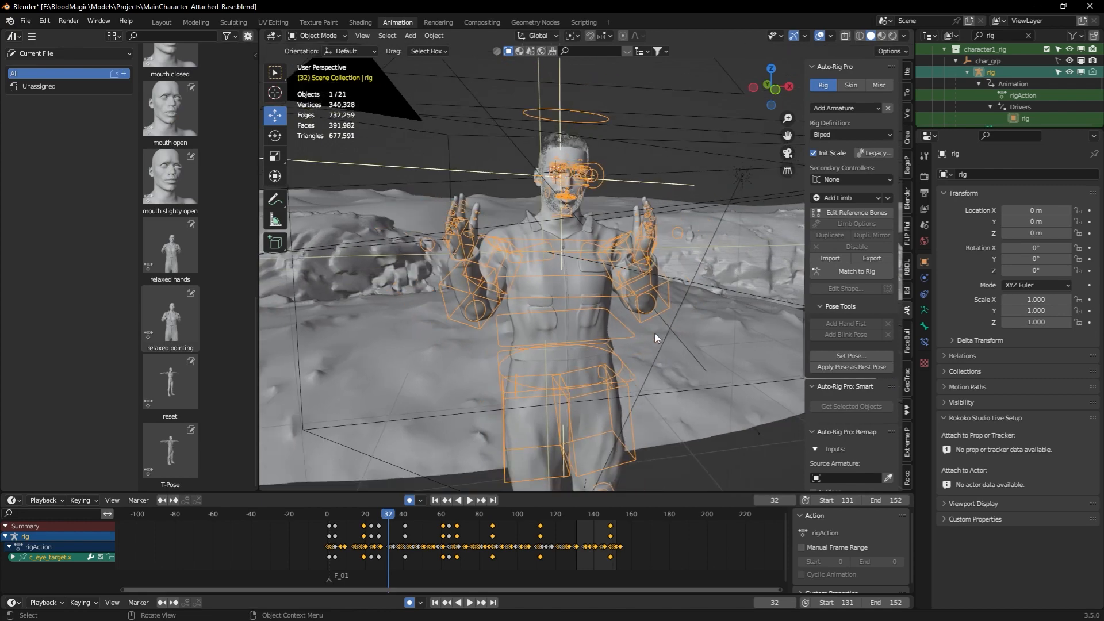
{"action": "scroll", "coordinate": [658, 338], "scroll_direction": "down", "scroll_amount": 2}
{"action": "middle_click_drag", "start_coordinate": [704, 334], "coordinate": [494, 282]}
{"action": "middle_click_drag", "start_coordinate": [489, 358], "coordinate": [605, 373]}
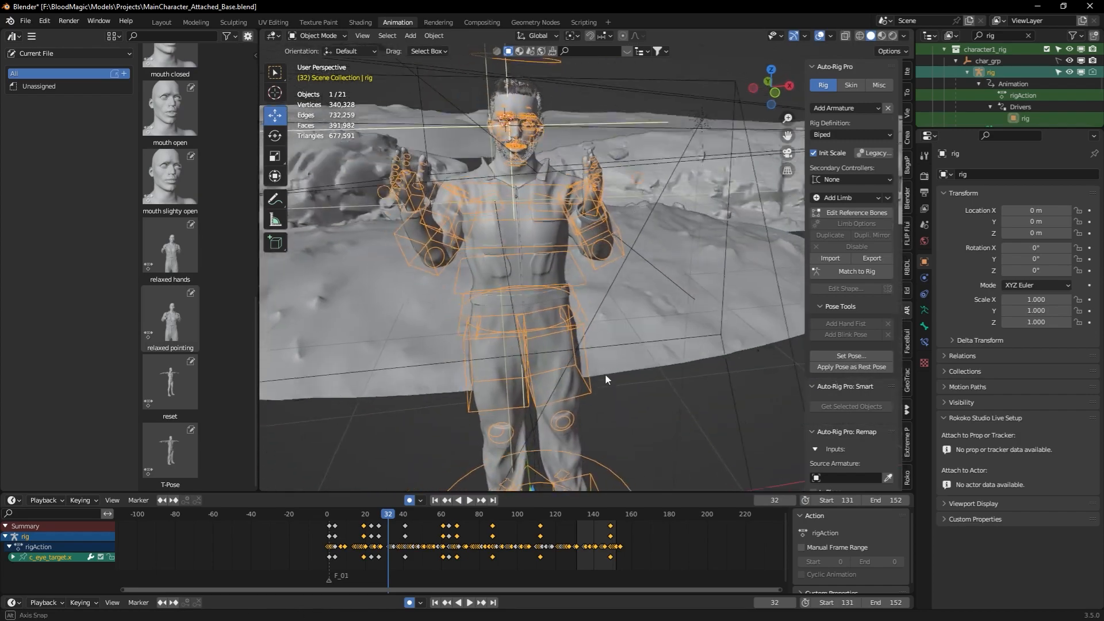
{"action": "scroll", "coordinate": [575, 322], "scroll_direction": "up", "scroll_amount": 5}
{"action": "middle_click_drag", "start_coordinate": [533, 242], "coordinate": [573, 366], "text": "shift"}
{"action": "middle_click_drag", "start_coordinate": [534, 172], "coordinate": [542, 348], "text": "shift"}
{"action": "scroll", "coordinate": [548, 359], "scroll_direction": "up", "scroll_amount": 3}
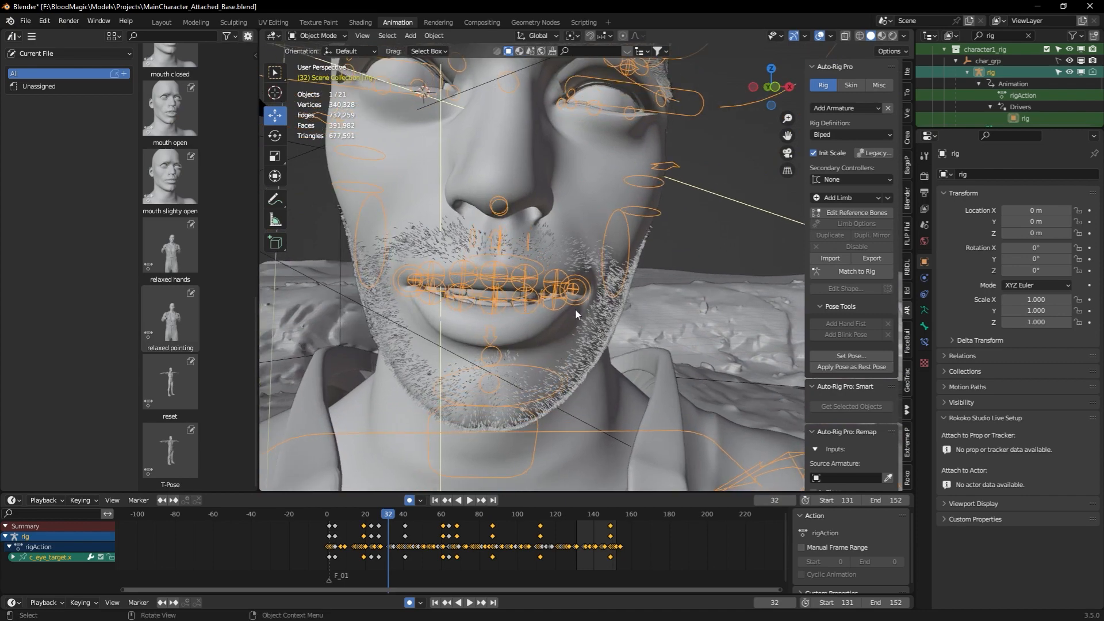
{"action": "scroll", "coordinate": [629, 347], "scroll_direction": "down", "scroll_amount": 8}
{"action": "mouse_move", "coordinate": [605, 368]}
{"action": "middle_mouse_down"}
{"action": "mouse_move", "coordinate": [610, 340]}
{"action": "mouse_move", "coordinate": [596, 372]}
{"action": "middle_mouse_up"}
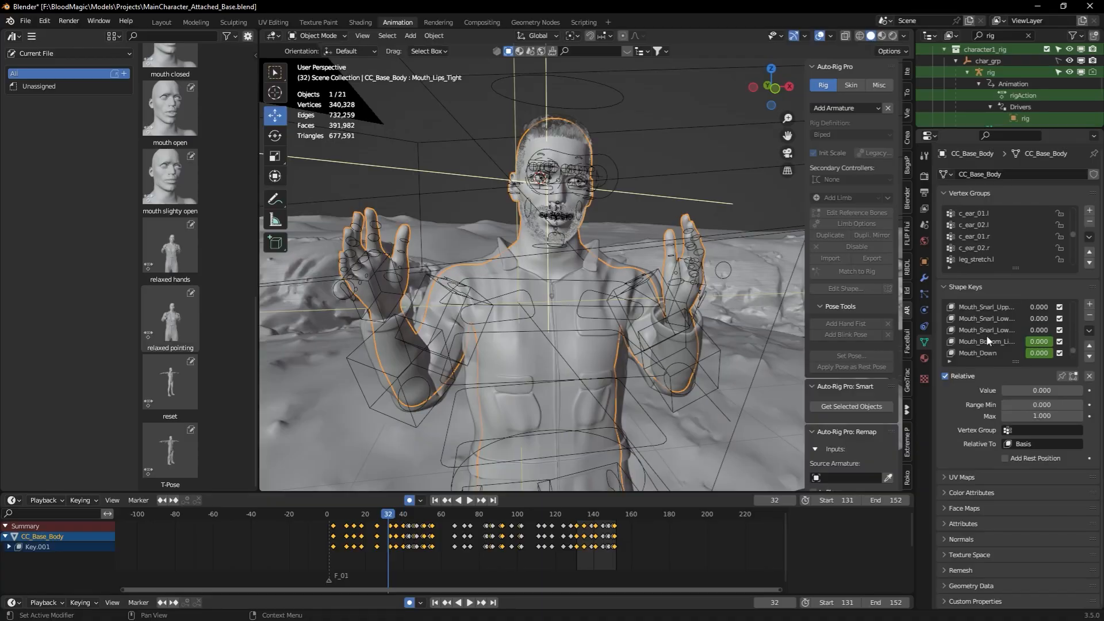
- Browse the body mesh's facial shape keys up to the Basis key
{"action": "scroll", "coordinate": [986, 334], "scroll_direction": "up", "scroll_amount": 3}
{"action": "scroll", "coordinate": [988, 336], "scroll_direction": "up", "scroll_amount": 5}
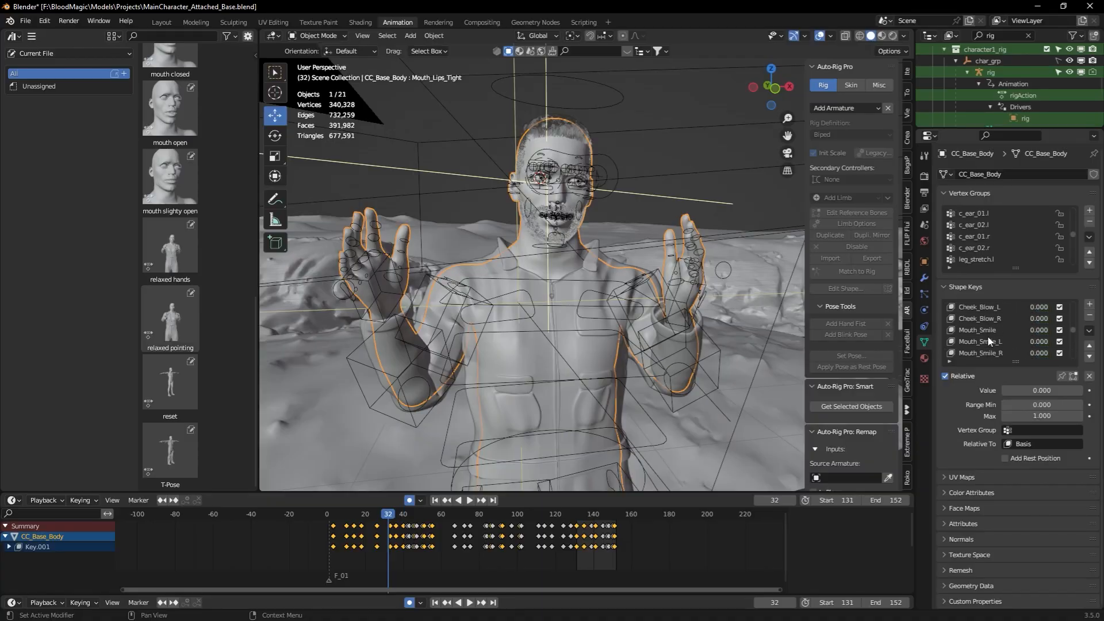
{"action": "scroll", "coordinate": [988, 336], "scroll_direction": "up", "scroll_amount": 10}
{"action": "scroll", "coordinate": [988, 336], "scroll_direction": "up", "scroll_amount": 5}
{"action": "scroll", "coordinate": [988, 341], "scroll_direction": "up", "scroll_amount": 4}
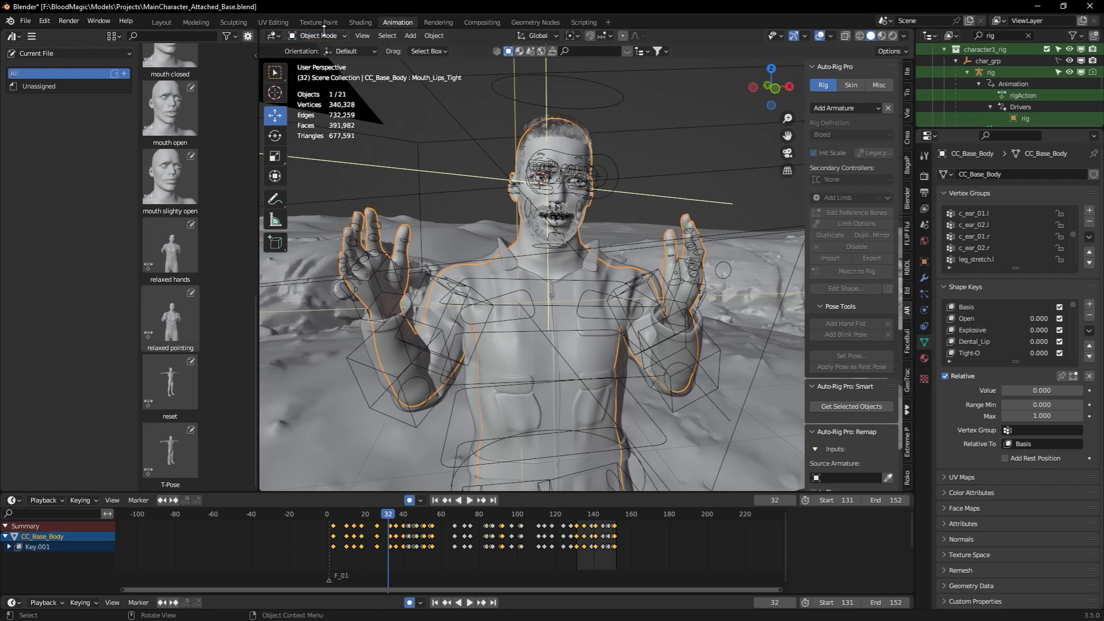
- Select the rig in Pose Mode, and show its Pose Library wide enough to display all saved poses beside the face
{"action": "left_click", "coordinate": [481, 280]}
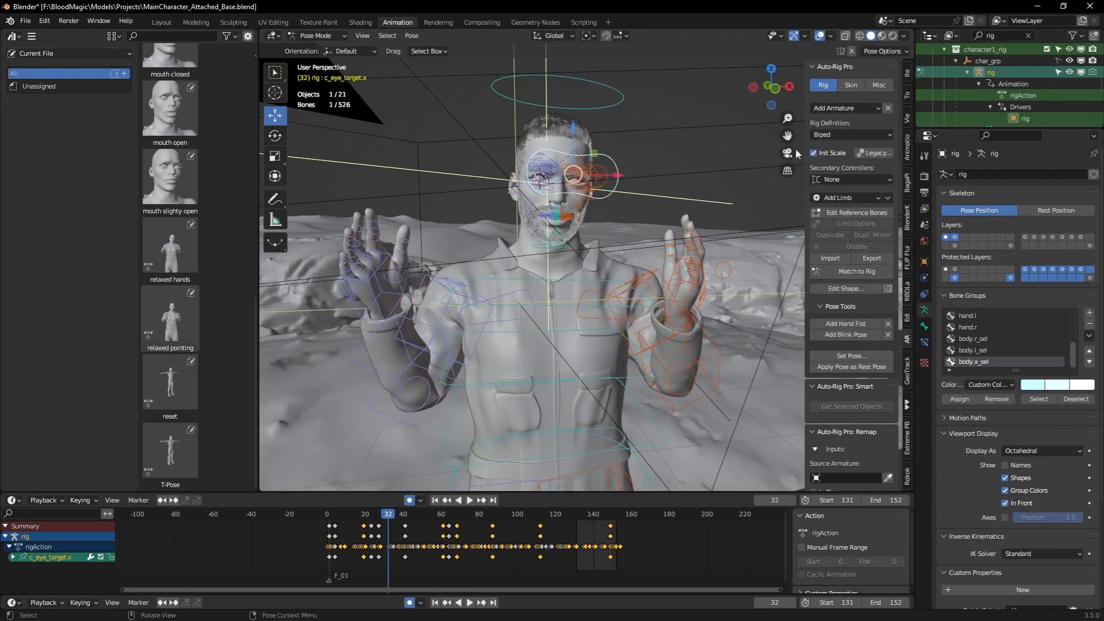
{"action": "left_click", "coordinate": [908, 145]}
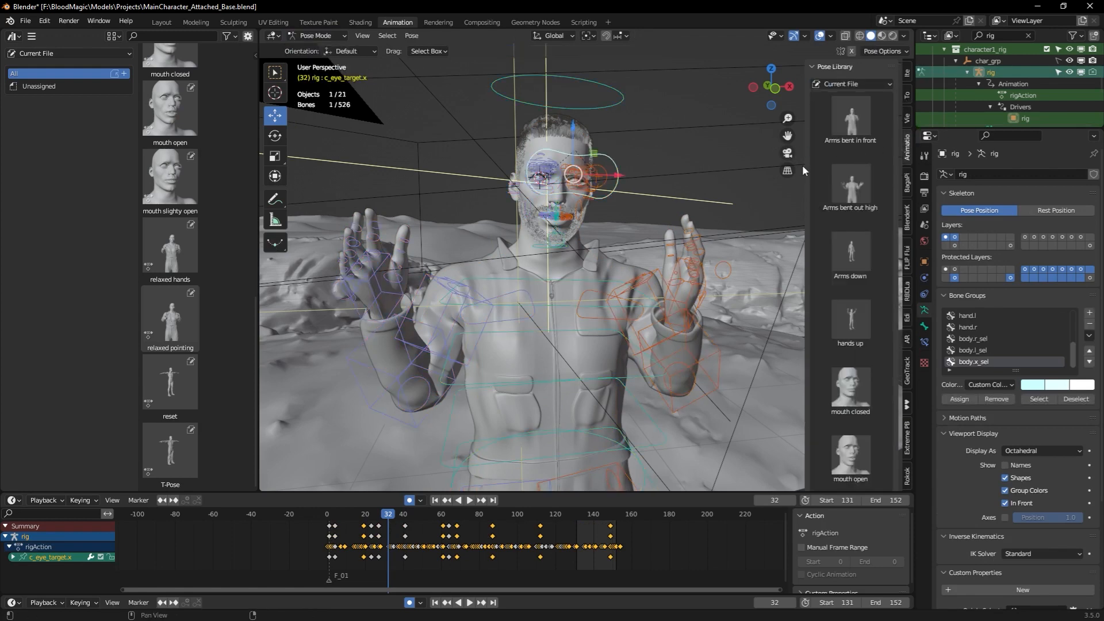
{"action": "left_click_drag", "start_coordinate": [806, 175], "coordinate": [701, 175]}
{"action": "scroll", "coordinate": [576, 230], "scroll_direction": "up", "scroll_amount": 5}
{"action": "middle_click_drag", "start_coordinate": [576, 231], "coordinate": [579, 278], "text": "shift"}
{"action": "scroll", "coordinate": [581, 273], "scroll_direction": "up", "scroll_amount": 4}
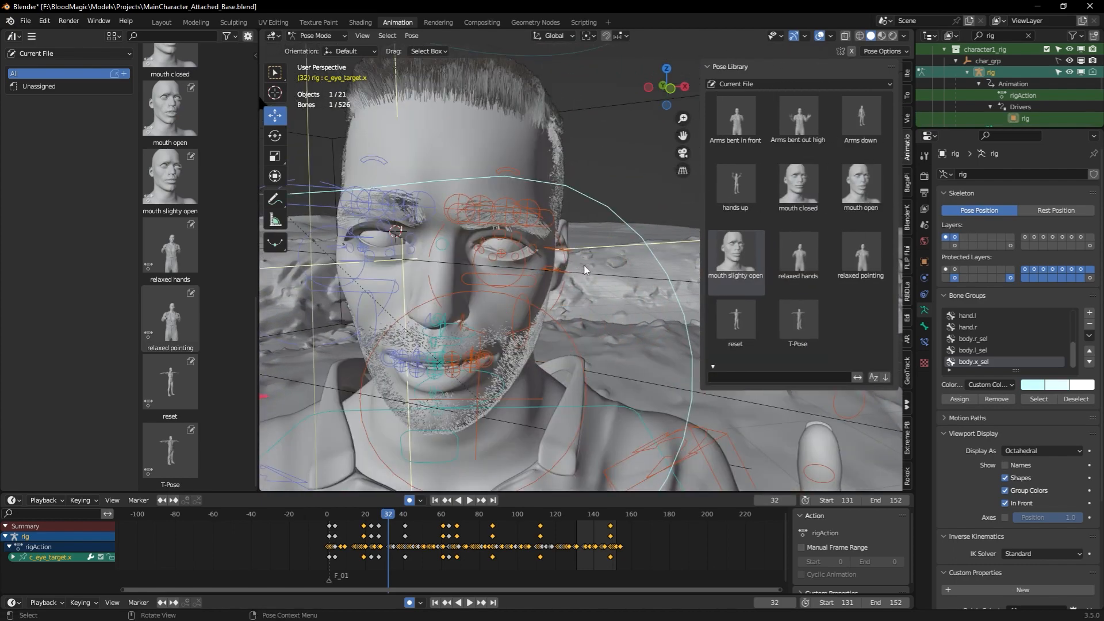
- Select all the rig's bones and try the hands up pose on the character, and undo it
{"action": "scroll", "coordinate": [585, 270], "scroll_direction": "down", "scroll_amount": 5}
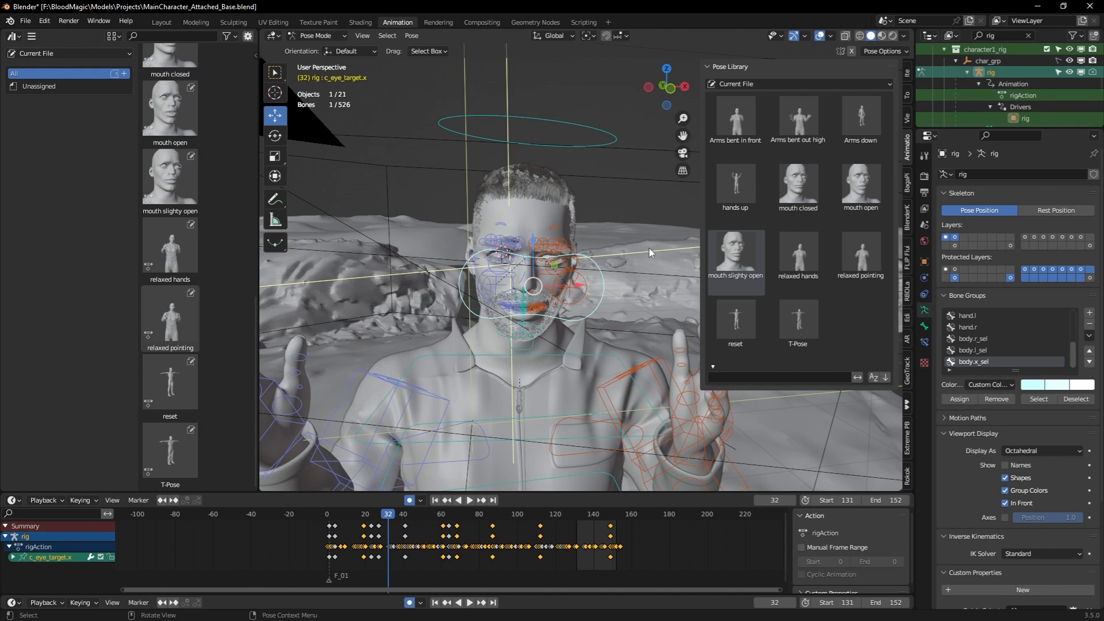
{"action": "key", "text": "a"}
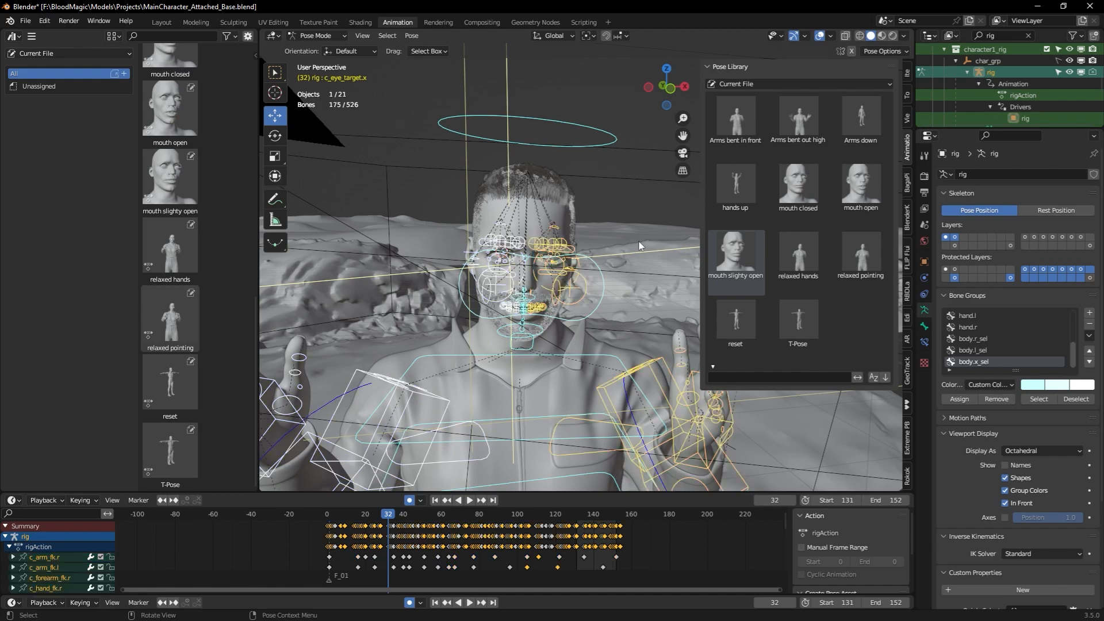
{"action": "double_click", "coordinate": [733, 191]}
{"action": "scroll", "coordinate": [525, 280], "scroll_direction": "down", "scroll_amount": 5}
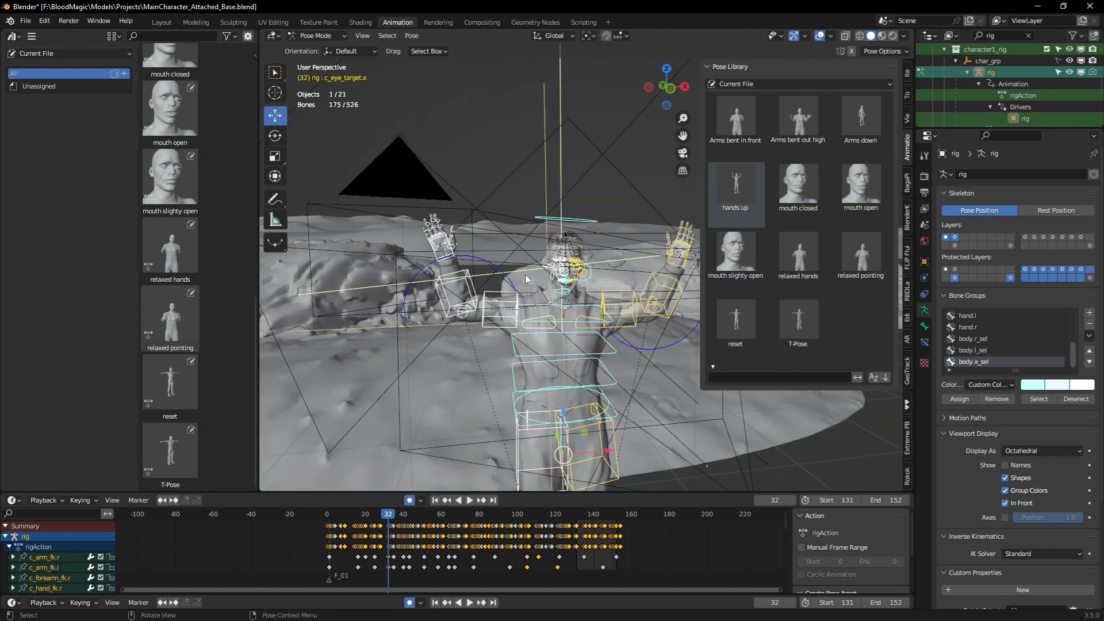
{"action": "key", "text": "ctrl+z"}
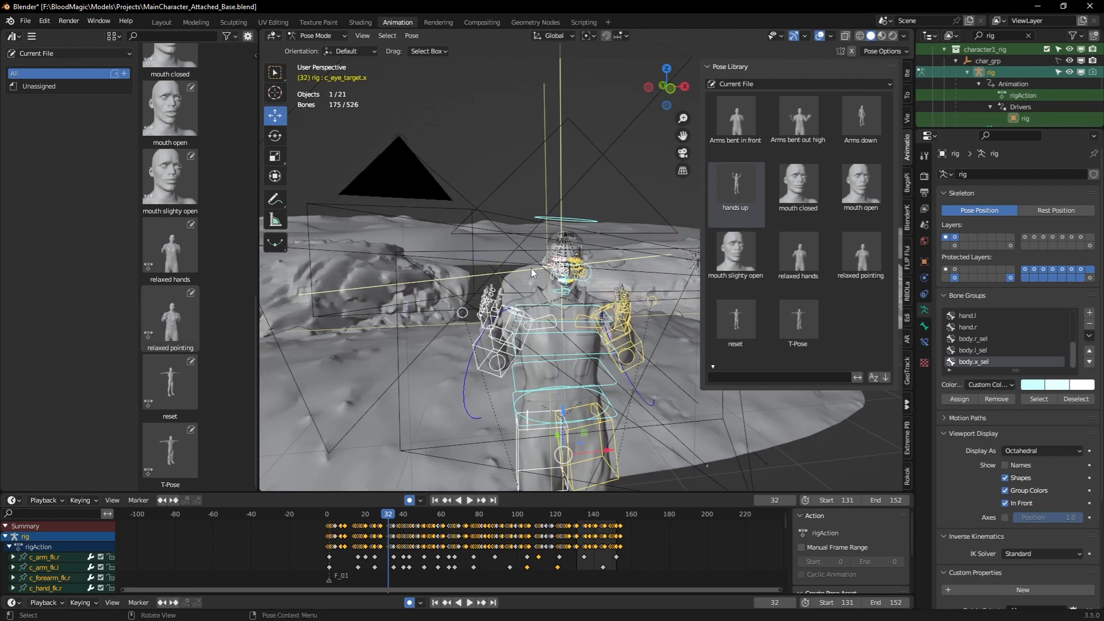
- Try the Arms bent out high, Arms down and hands up poses from the Pose Library on the rig
{"action": "scroll", "coordinate": [562, 271], "scroll_direction": "up", "scroll_amount": 5}
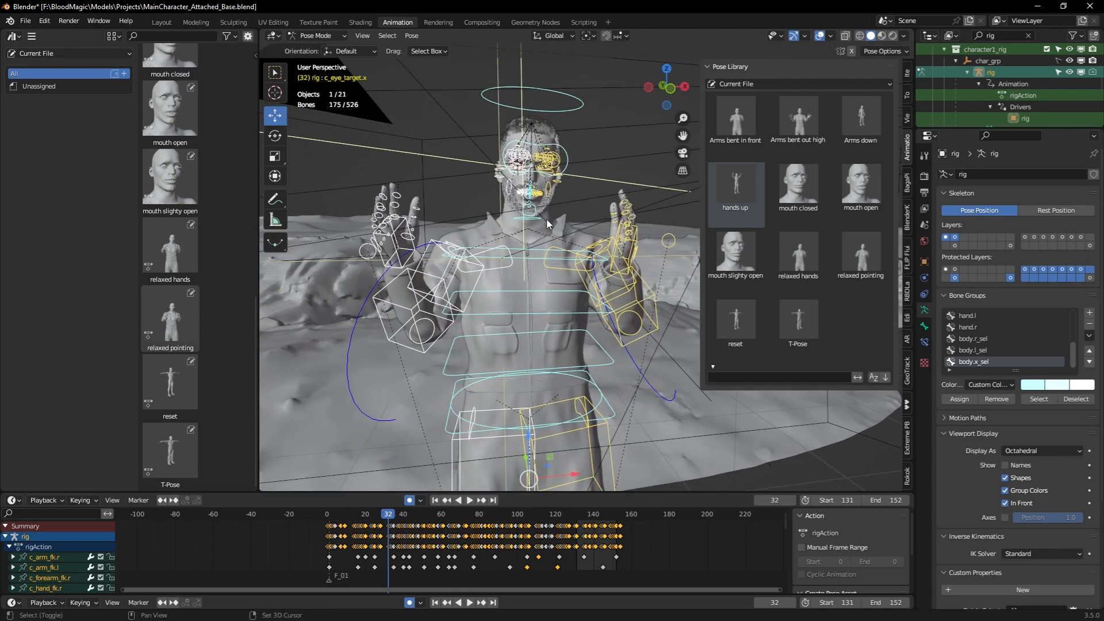
{"action": "scroll", "coordinate": [558, 243], "scroll_direction": "down", "scroll_amount": 4}
{"action": "middle_click_drag", "start_coordinate": [583, 254], "coordinate": [652, 261]}
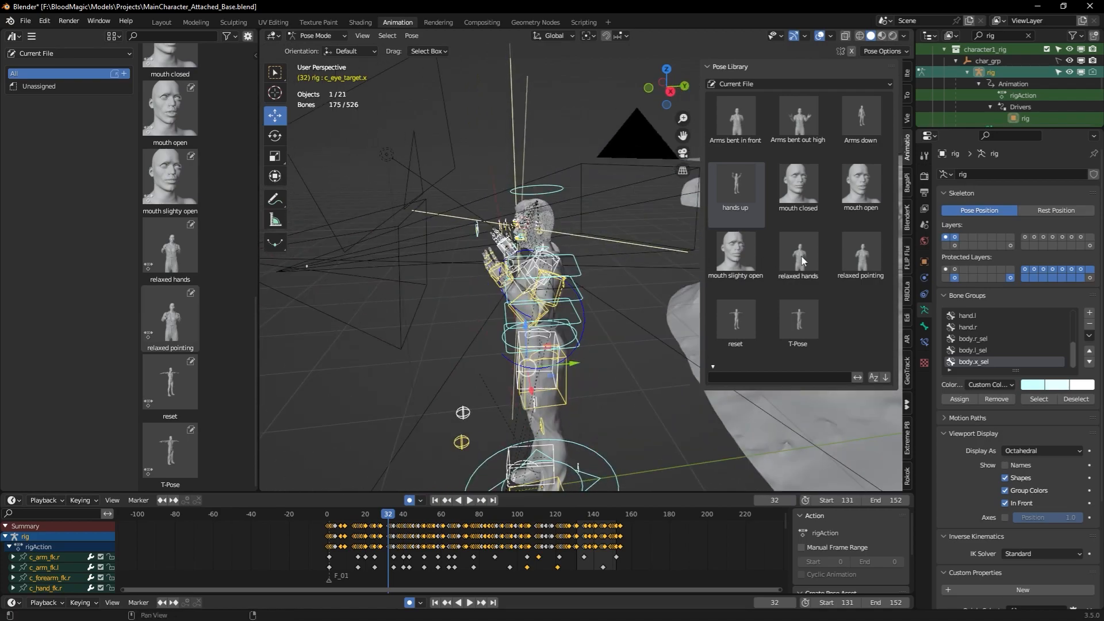
{"action": "scroll", "coordinate": [622, 330], "scroll_direction": "up", "scroll_amount": 4}
{"action": "middle_click_drag", "start_coordinate": [574, 326], "coordinate": [623, 275]}
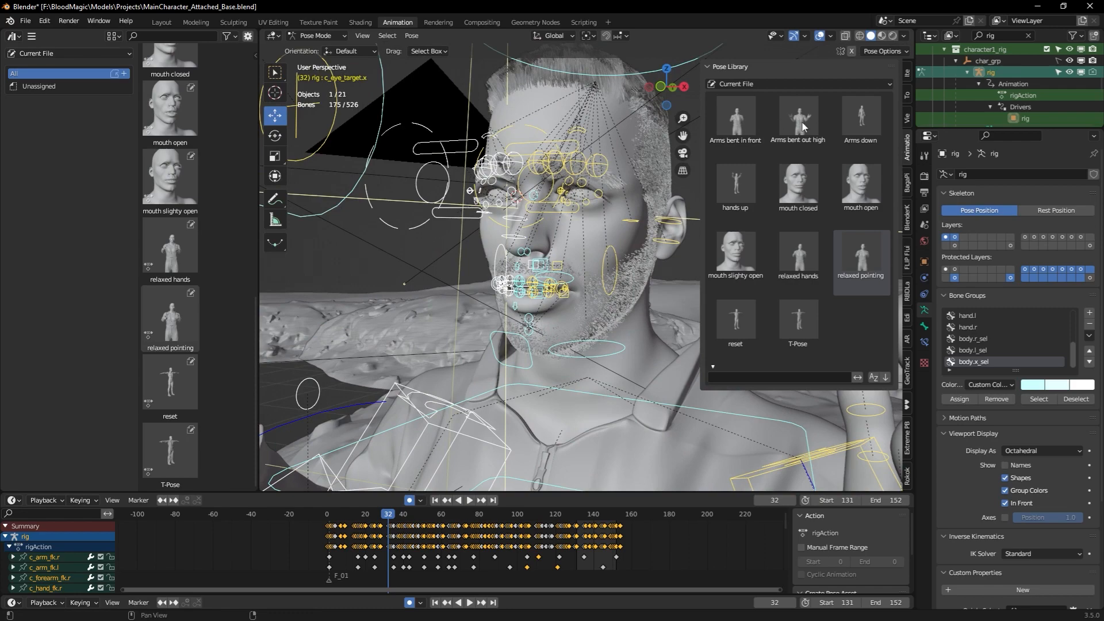
{"action": "scroll", "coordinate": [615, 295], "scroll_direction": "down", "scroll_amount": 5}
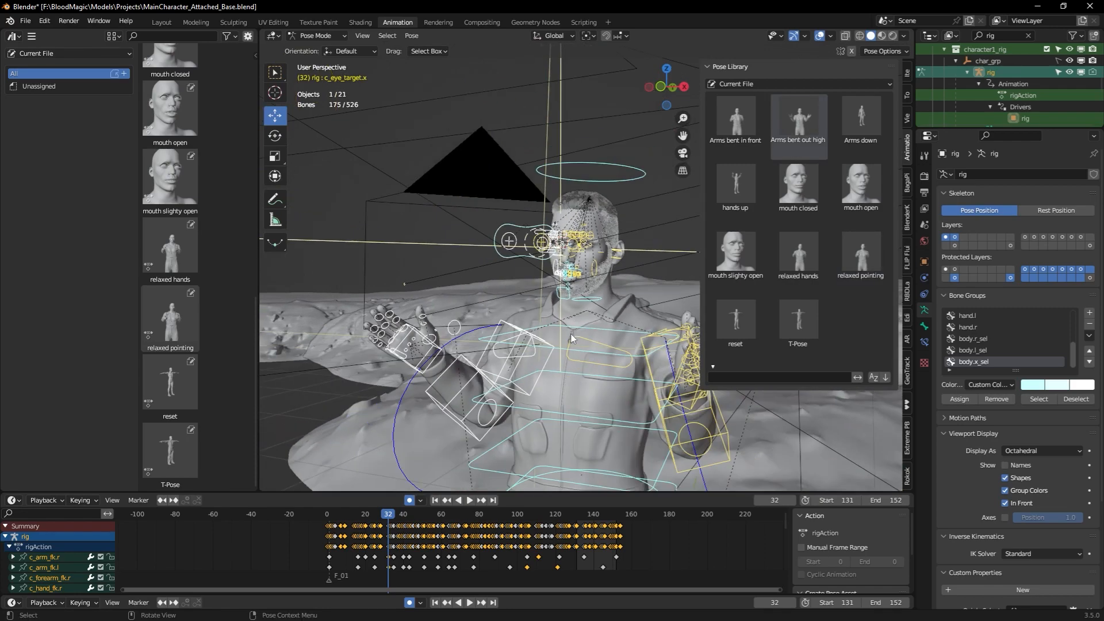
{"action": "left_click", "coordinate": [861, 120]}
{"action": "middle_click_drag", "start_coordinate": [612, 339], "coordinate": [535, 346]}
{"action": "left_click", "coordinate": [719, 214]}
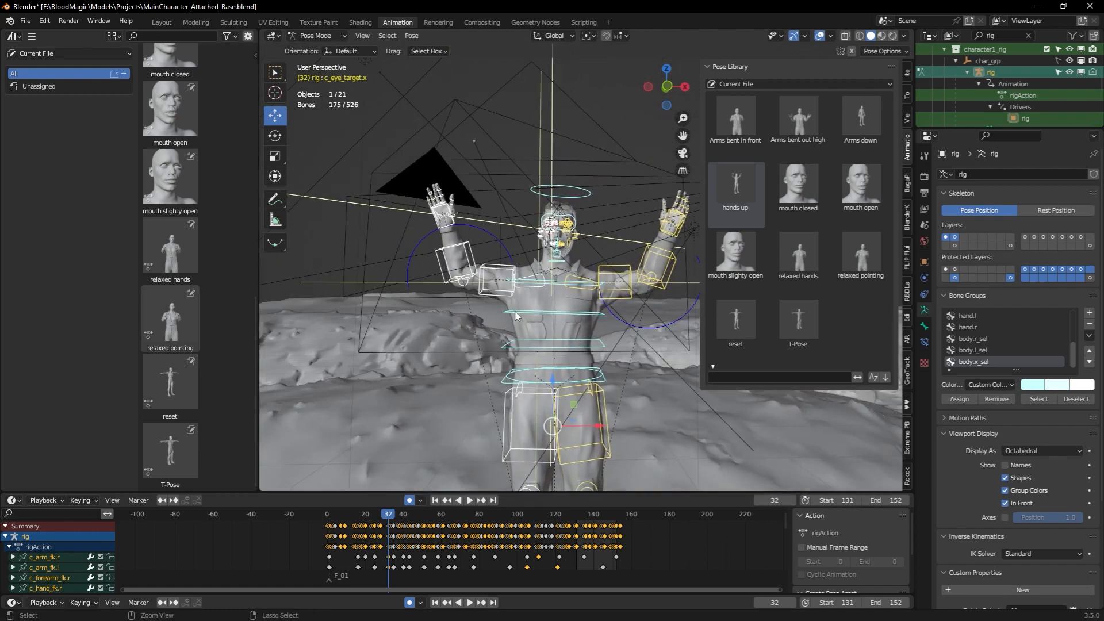
- Undo the test poses applied to the rig
{"action": "key", "text": "ctrl+z"}
{"action": "key", "text": "ctrl+z"}
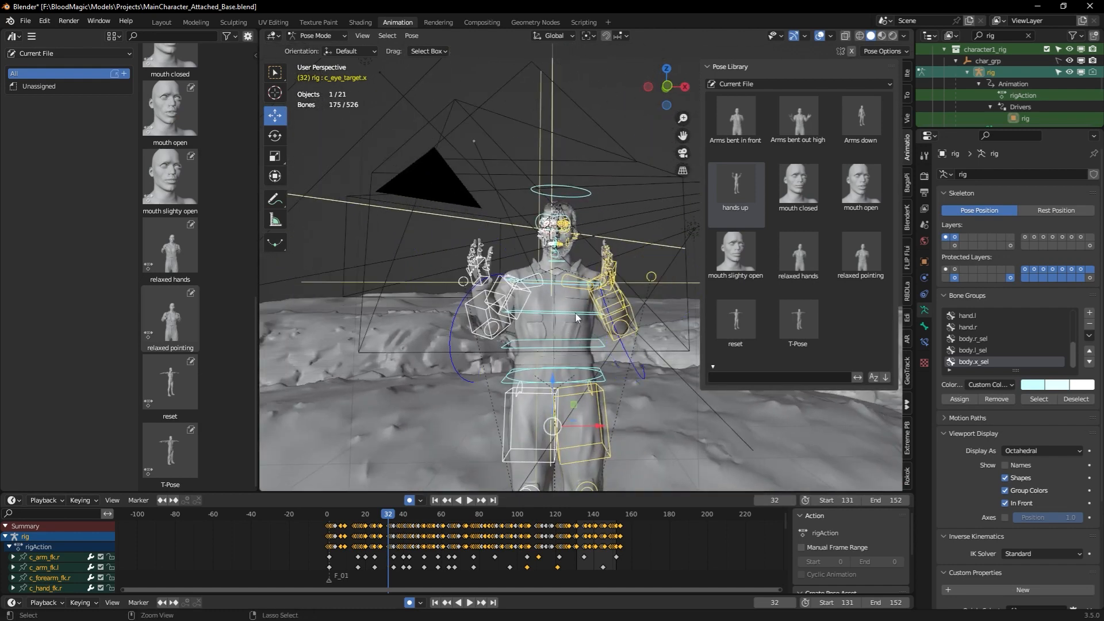
{"action": "key", "text": "ctrl+z"}
{"action": "key", "text": "ctrl+z"}
- View the whole character and narrow the asset browser to give the viewport more room
{"action": "scroll", "coordinate": [577, 318], "scroll_direction": "up", "scroll_amount": 4}
{"action": "middle_click_drag", "start_coordinate": [577, 318], "coordinate": [512, 330]}
{"action": "scroll", "coordinate": [561, 377], "scroll_direction": "down", "scroll_amount": 4}
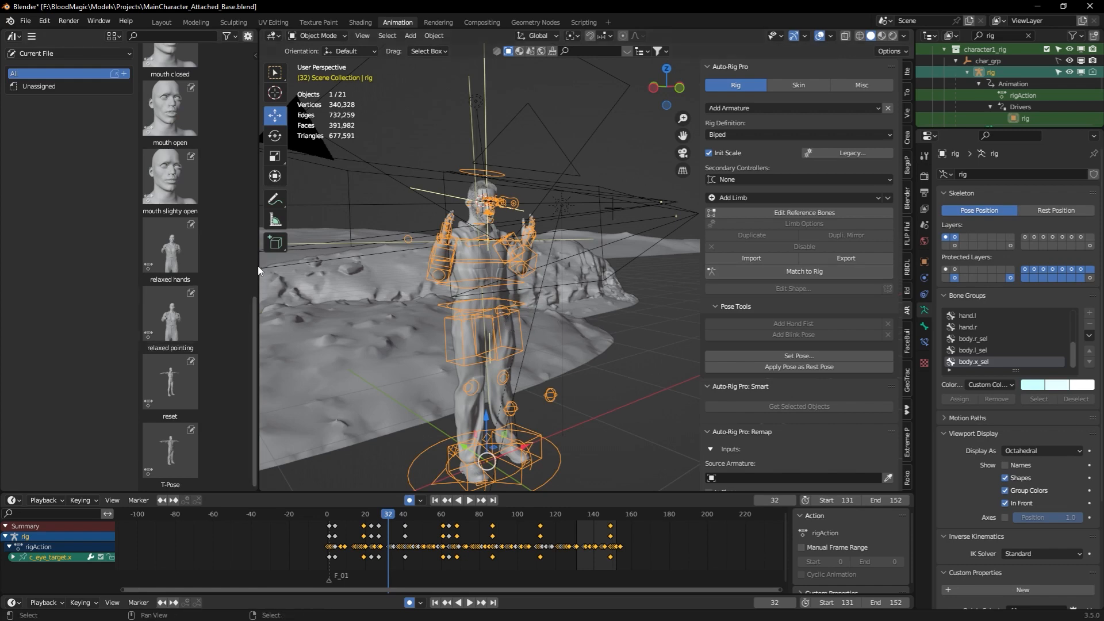
{"action": "left_click_drag", "start_coordinate": [260, 266], "coordinate": [113, 266]}
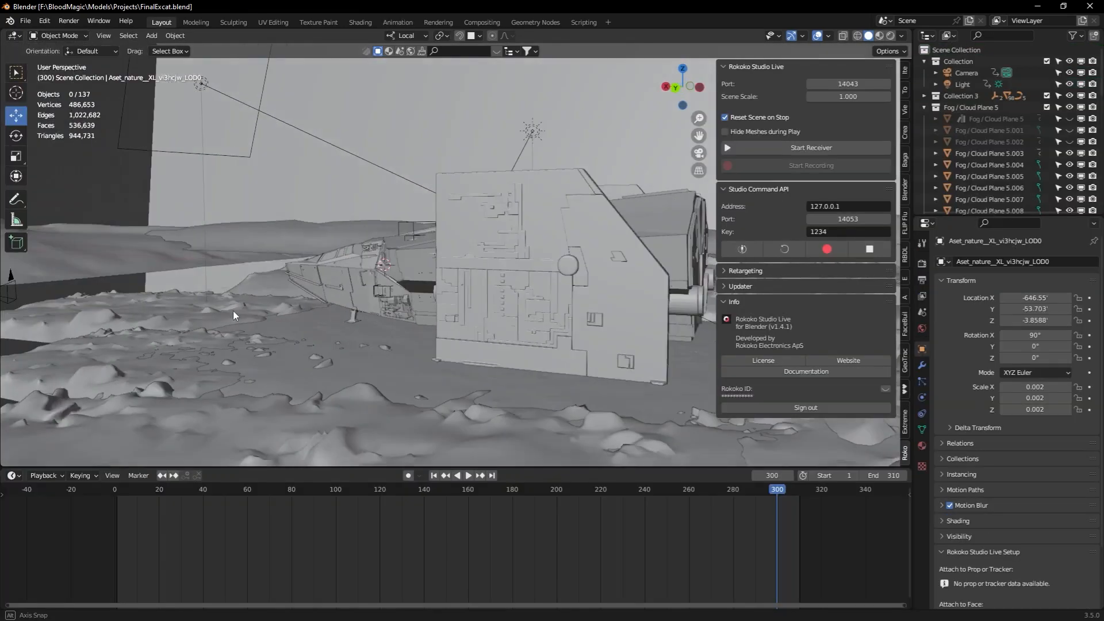
- Examine the spaceship and its surrounding terrain in FinalExcat.blend
{"action": "middle_click_drag", "start_coordinate": [233, 310], "coordinate": [481, 294]}
{"action": "scroll", "coordinate": [480, 295], "scroll_direction": "up", "scroll_amount": 8}
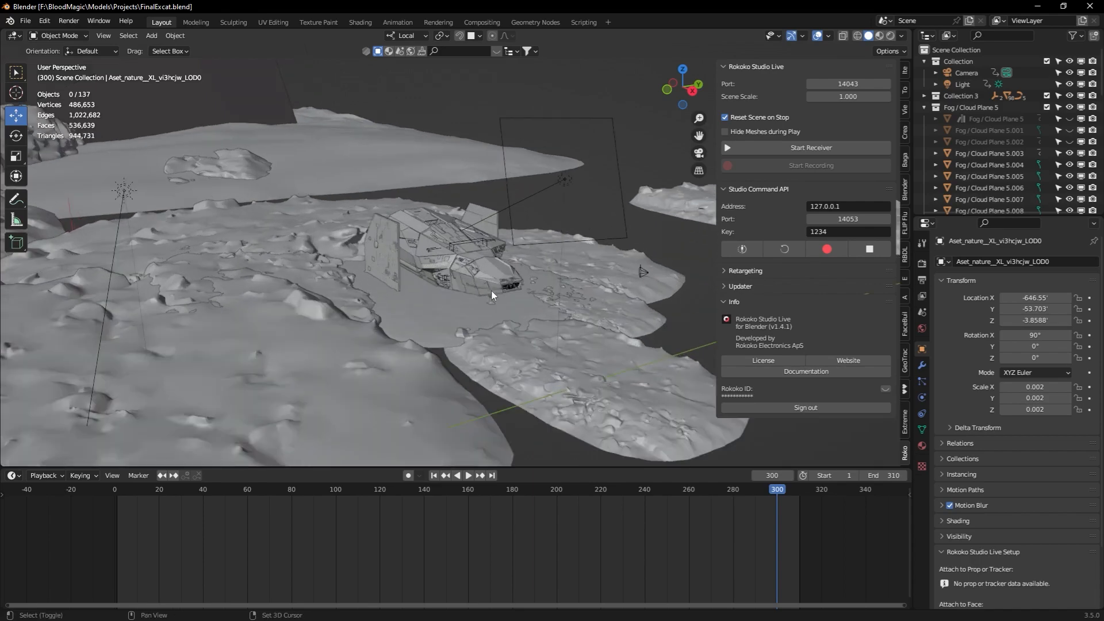
{"action": "middle_click_drag", "start_coordinate": [507, 349], "coordinate": [464, 278]}
{"action": "scroll", "coordinate": [525, 341], "scroll_direction": "up", "scroll_amount": 3}
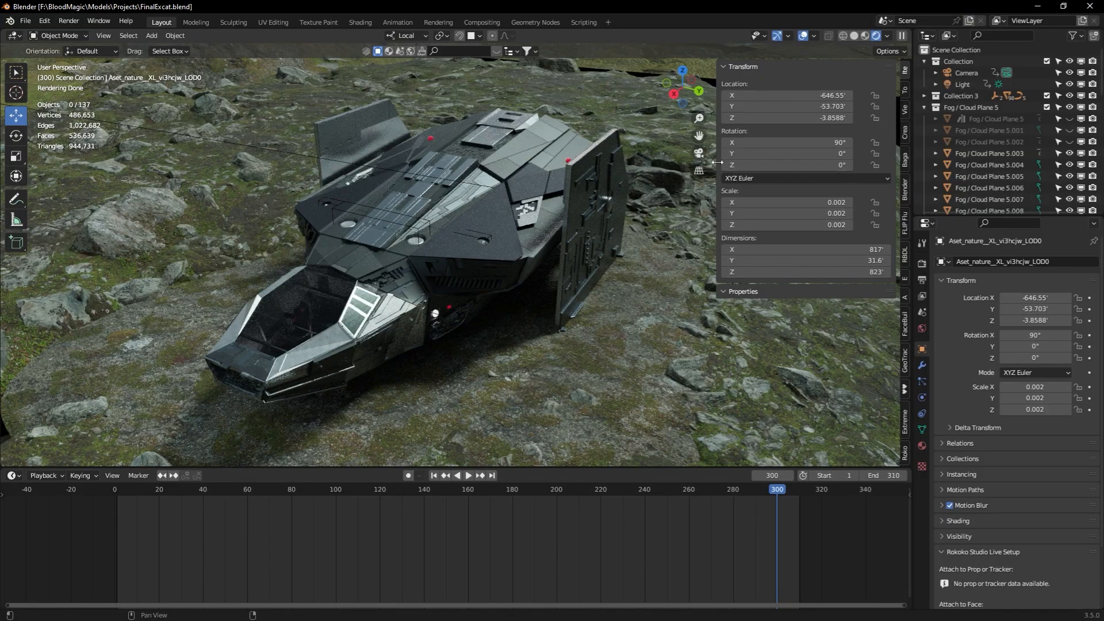
- Narrow the viewport sidebar and examine the rendered spaceship's hull and cockpit from the front and above
{"action": "left_click_drag", "start_coordinate": [717, 163], "coordinate": [815, 163]}
{"action": "scroll", "coordinate": [528, 340], "scroll_direction": "up", "scroll_amount": 2}
{"action": "middle_click_drag", "start_coordinate": [471, 357], "coordinate": [495, 371]}
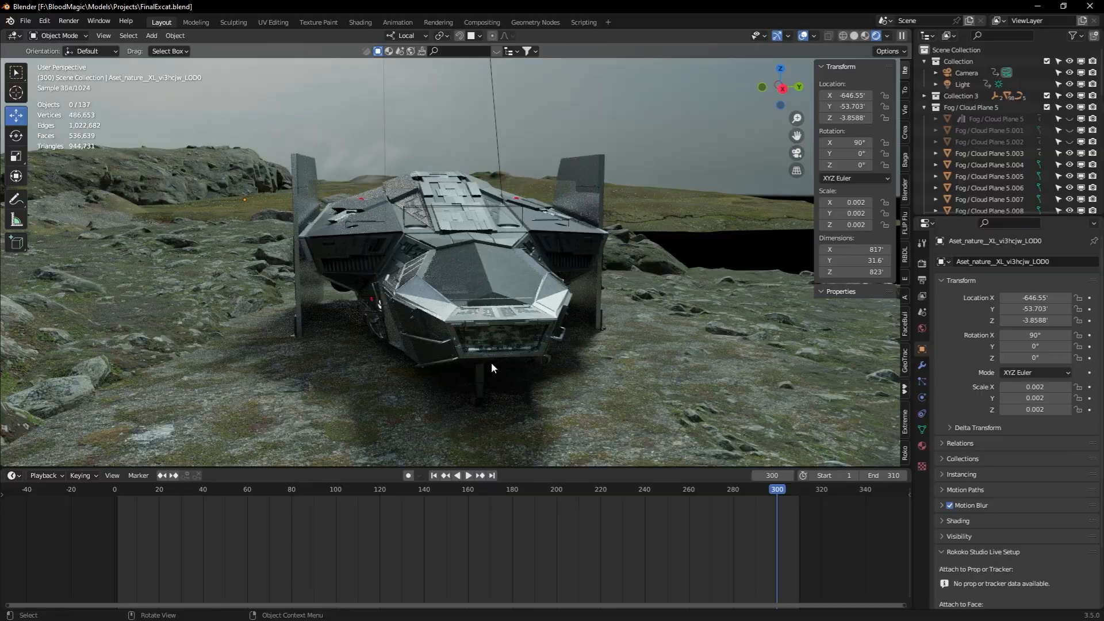
{"action": "middle_click_drag", "start_coordinate": [498, 384], "coordinate": [396, 371]}
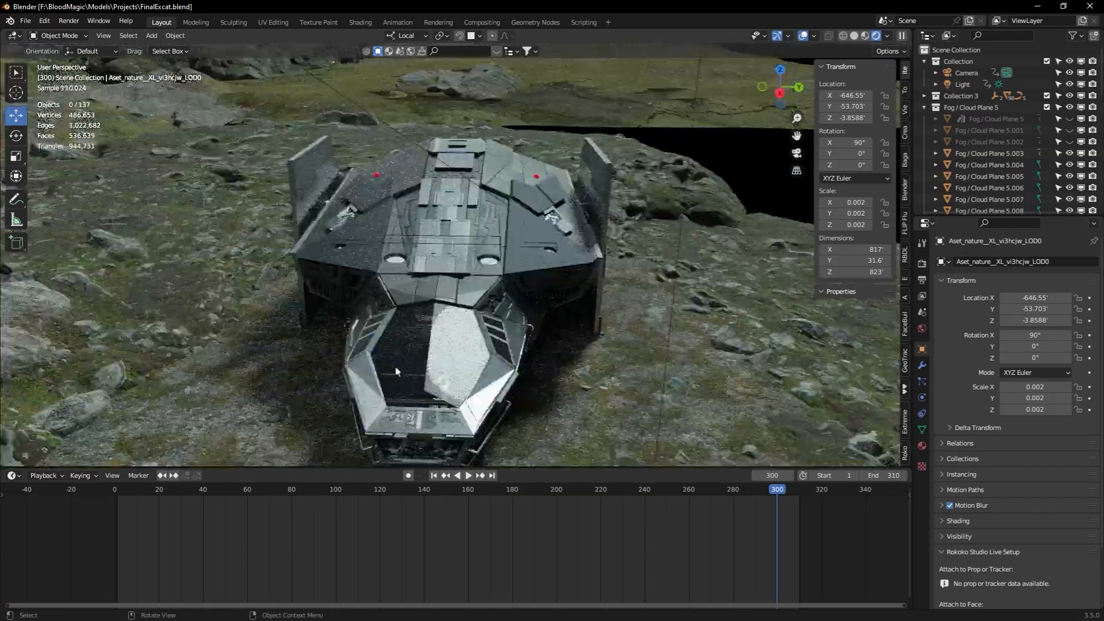
{"action": "middle_click_drag", "start_coordinate": [453, 397], "coordinate": [515, 370]}
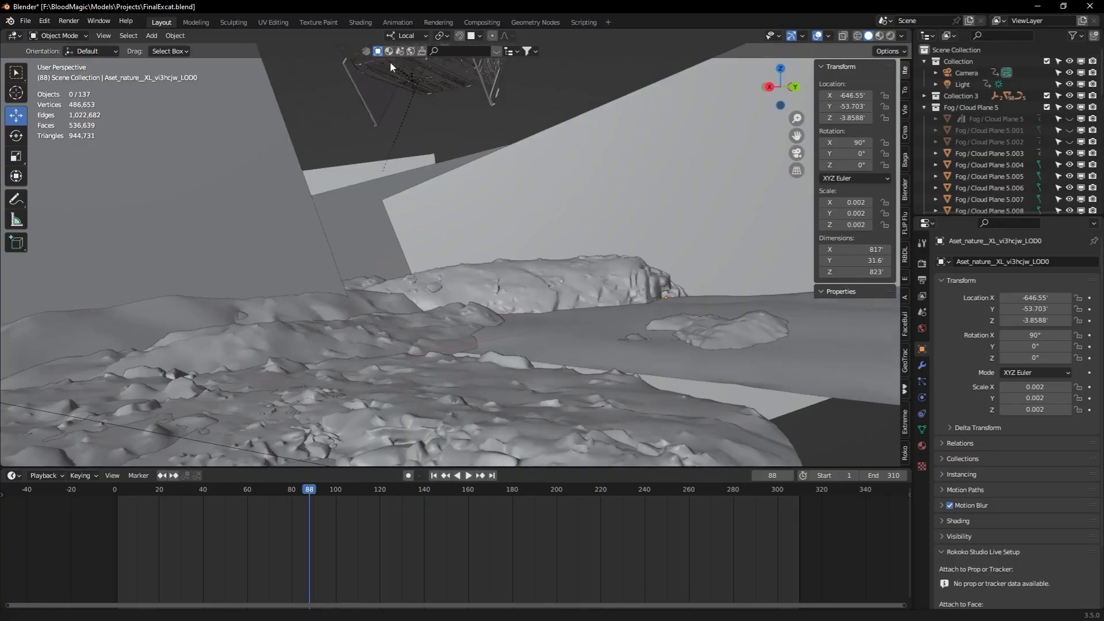
- Examine the flying spaceship and its tilted side panels at frame 88, up close and within the landscape
{"action": "middle_click_drag", "start_coordinate": [409, 153], "coordinate": [385, 357]}
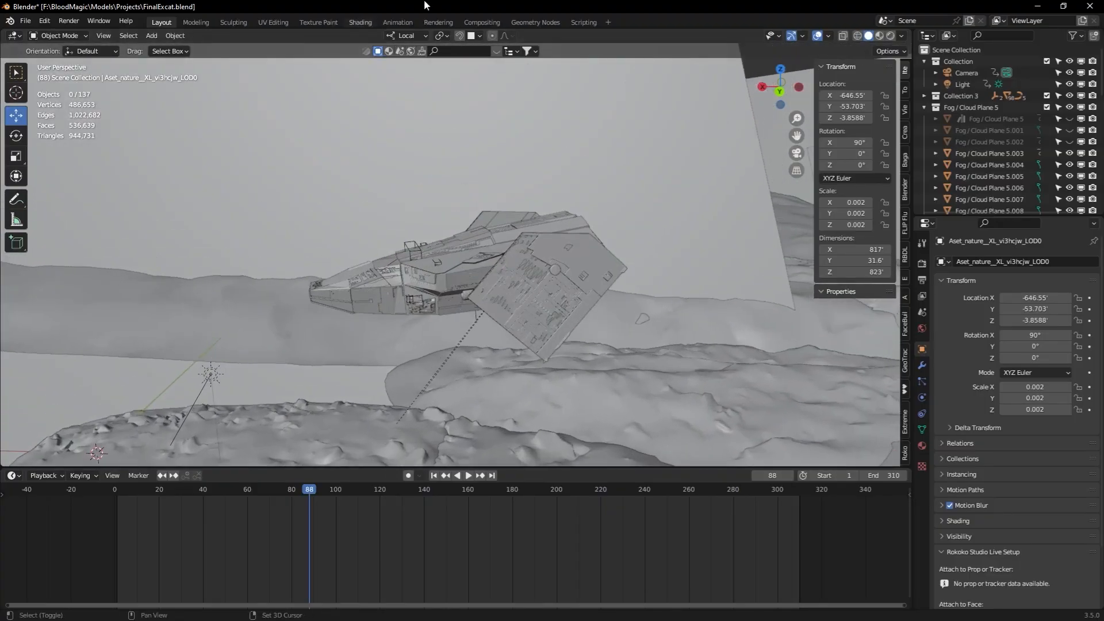
{"action": "scroll", "coordinate": [482, 328], "scroll_direction": "up", "scroll_amount": 2}
{"action": "middle_click_drag", "start_coordinate": [469, 327], "coordinate": [527, 321]}
{"action": "middle_click_drag", "start_coordinate": [527, 322], "coordinate": [489, 279], "text": "shift"}
{"action": "scroll", "coordinate": [422, 330], "scroll_direction": "down", "scroll_amount": 1}
{"action": "scroll", "coordinate": [391, 397], "scroll_direction": "down", "scroll_amount": 6}
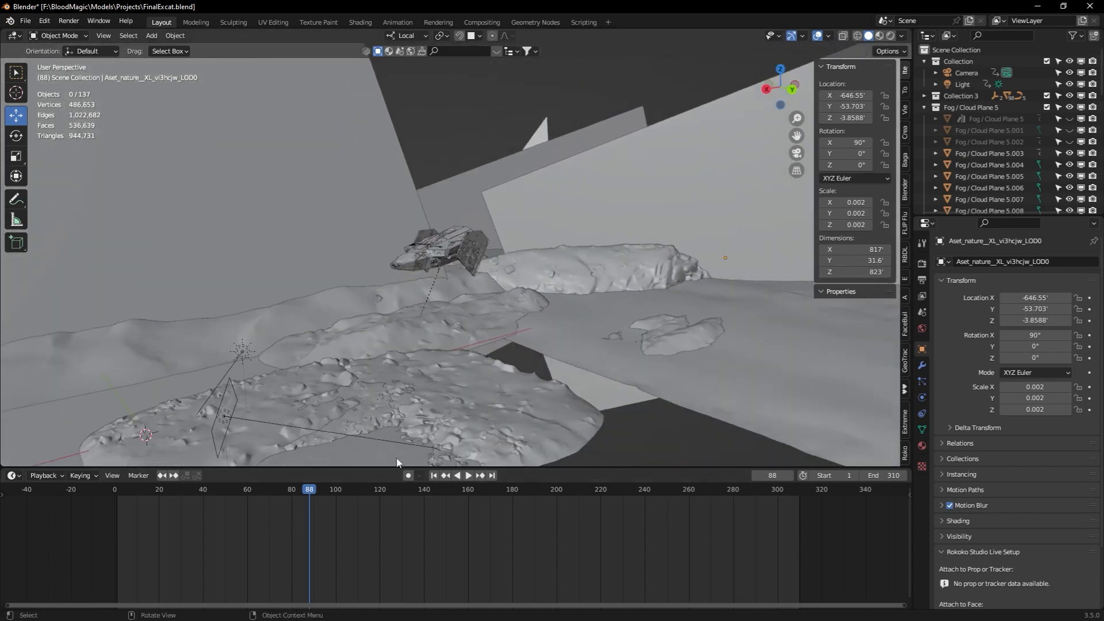
- Advance the animation to frame 199 and examine the descending spaceship from the side
{"action": "left_click_drag", "start_coordinate": [368, 490], "coordinate": [554, 487]}
{"action": "middle_click_drag", "start_coordinate": [371, 396], "coordinate": [495, 355]}
{"action": "scroll", "coordinate": [539, 307], "scroll_direction": "up", "scroll_amount": 5}
{"action": "middle_click_drag", "start_coordinate": [585, 345], "coordinate": [444, 283], "text": "shift"}
{"action": "middle_click_drag", "start_coordinate": [511, 322], "coordinate": [465, 303]}
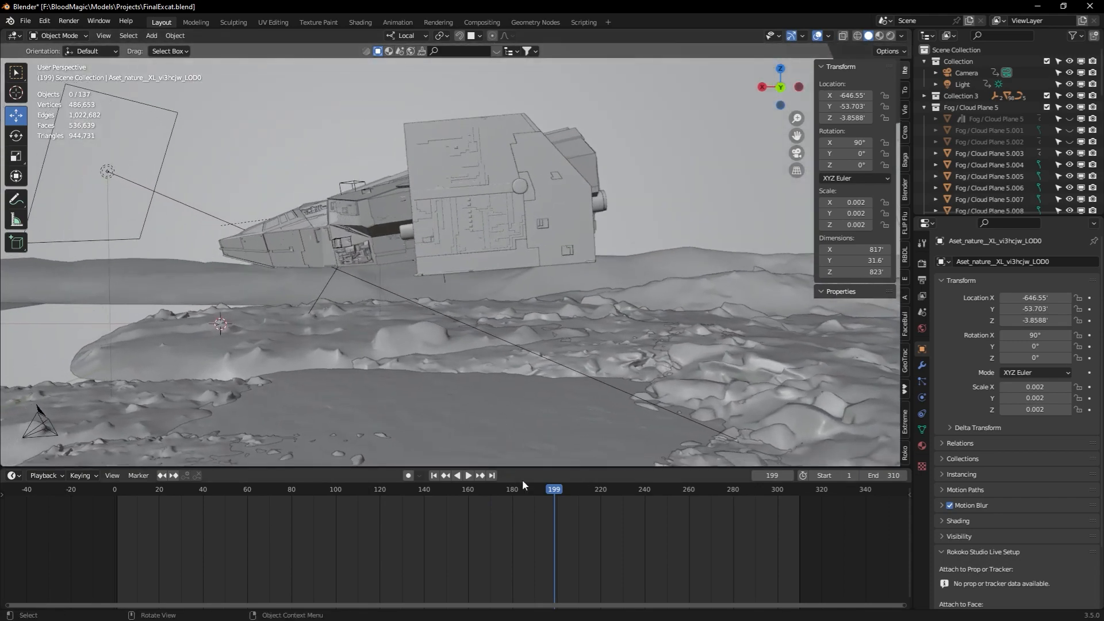
- Move further along the timeline and play the spaceship's landing through to frame 306
{"action": "left_click", "coordinate": [614, 490]}
{"action": "middle_click_drag", "start_coordinate": [430, 357], "coordinate": [635, 449]}
{"action": "key", "text": "space"}
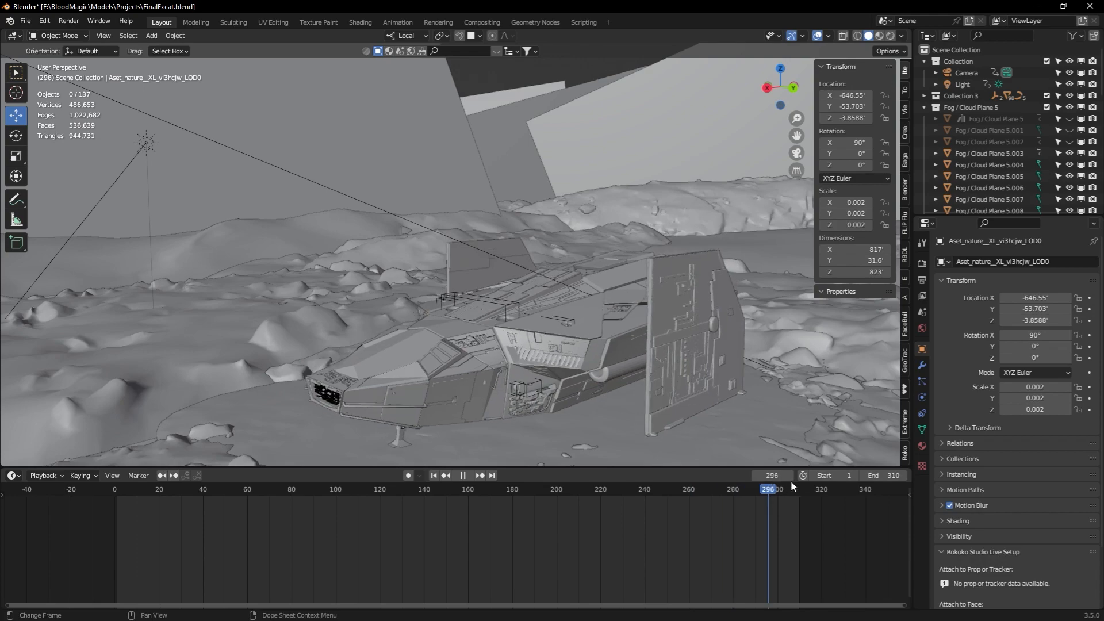
{"action": "key", "text": "space"}
- Examine the landed spaceship's surface details from the front, above and both sides
{"action": "scroll", "coordinate": [449, 415], "scroll_direction": "down", "scroll_amount": 3}
{"action": "middle_click_drag", "start_coordinate": [449, 415], "coordinate": [553, 406]}
{"action": "scroll", "coordinate": [554, 410], "scroll_direction": "up", "scroll_amount": 5}
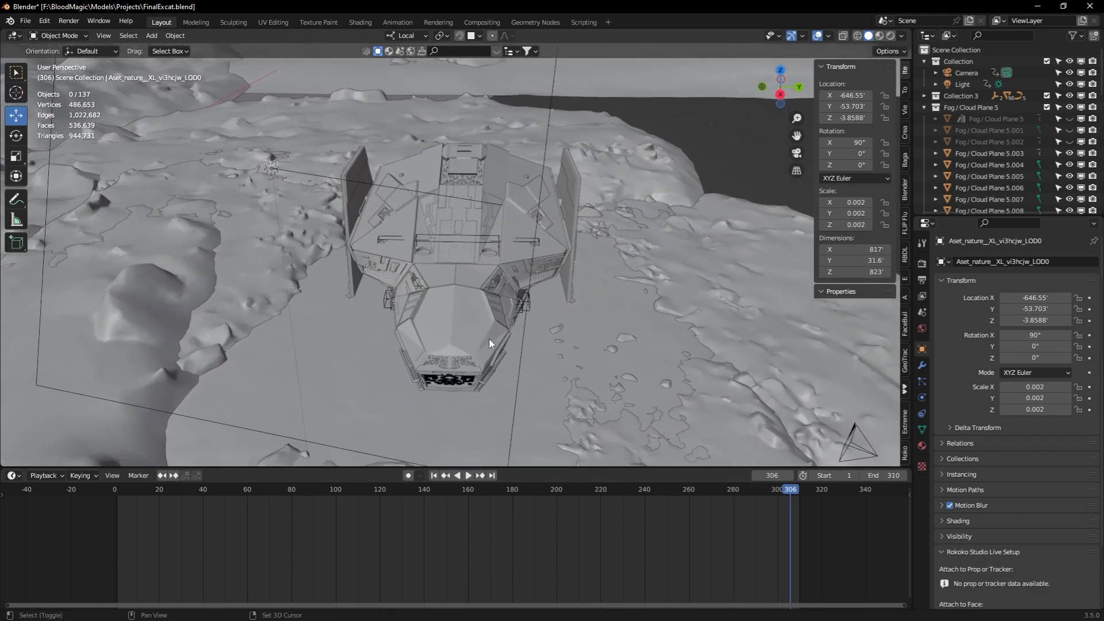
{"action": "middle_click_drag", "start_coordinate": [596, 337], "coordinate": [438, 319]}
{"action": "scroll", "coordinate": [450, 324], "scroll_direction": "down", "scroll_amount": 4}
{"action": "scroll", "coordinate": [450, 324], "scroll_direction": "up", "scroll_amount": 3}
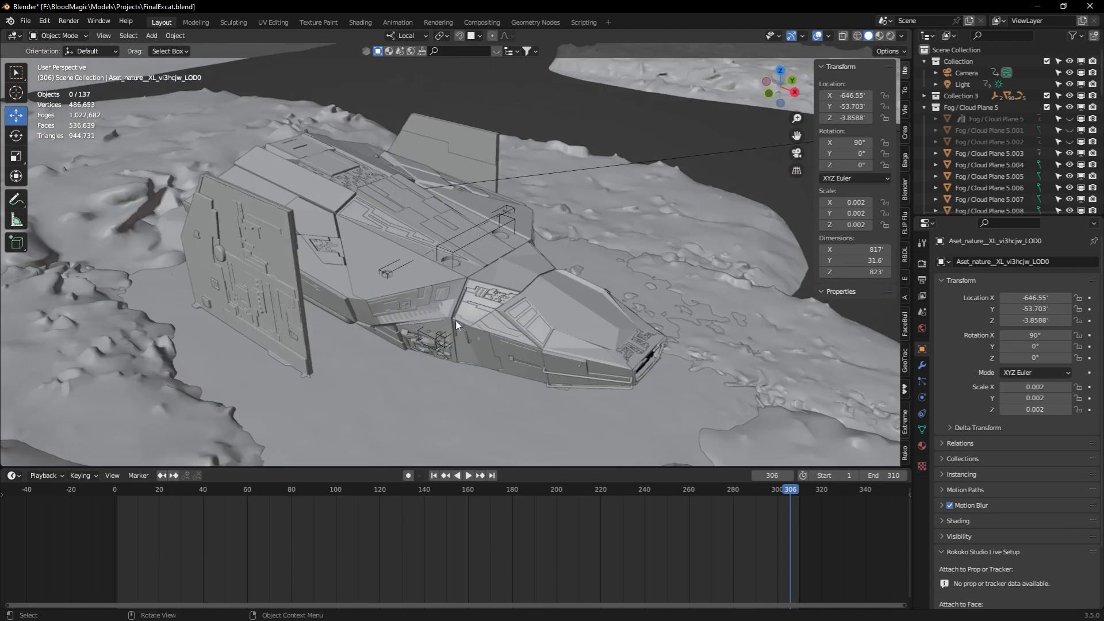
{"action": "middle_click_drag", "start_coordinate": [483, 325], "coordinate": [542, 310]}
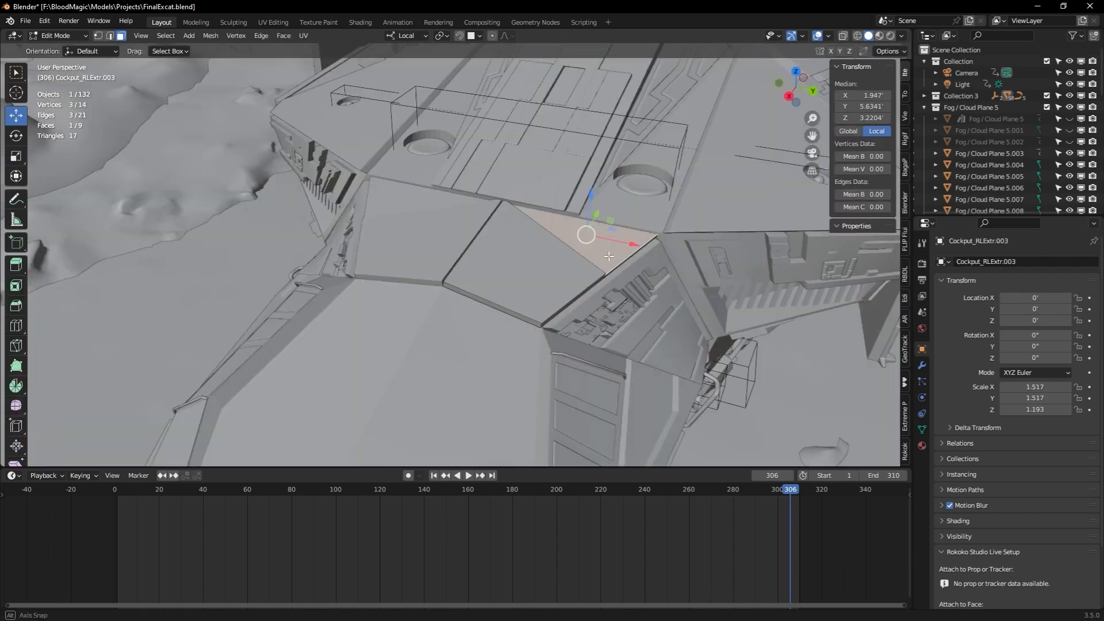
- Apply Random Flow's Random Panels to the selected triangular hull face behind the cockpit
{"action": "middle_click_drag", "start_coordinate": [575, 300], "coordinate": [535, 308]}
{"action": "scroll", "coordinate": [534, 308], "scroll_direction": "up", "scroll_amount": 3}
{"action": "key", "text": "shift+q"}
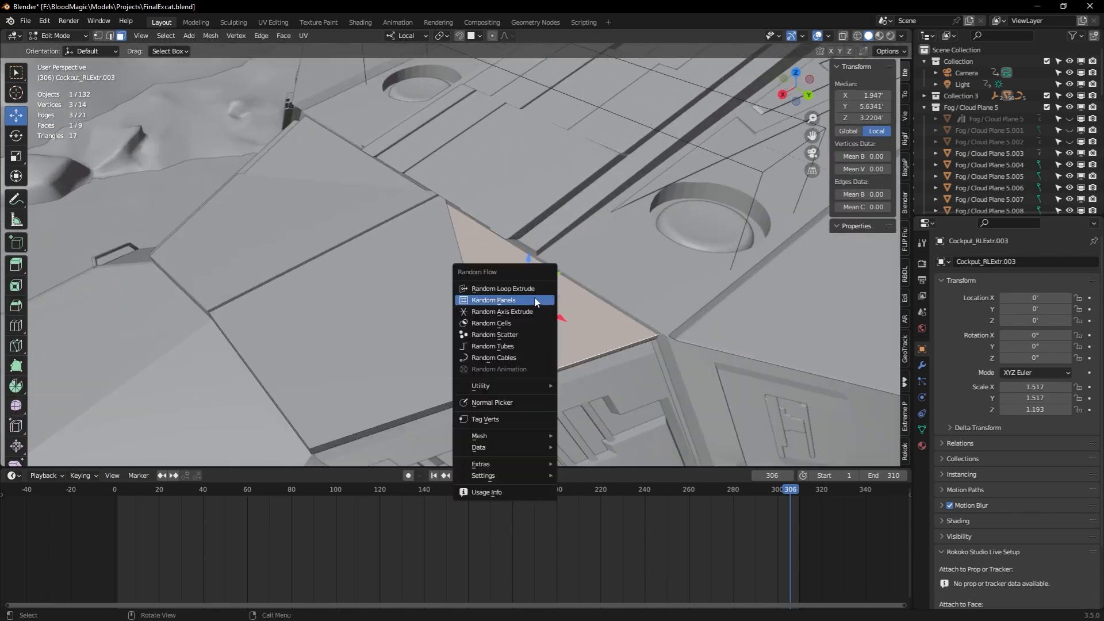
{"action": "left_click", "coordinate": [537, 300]}
{"action": "left_click", "coordinate": [640, 298]}
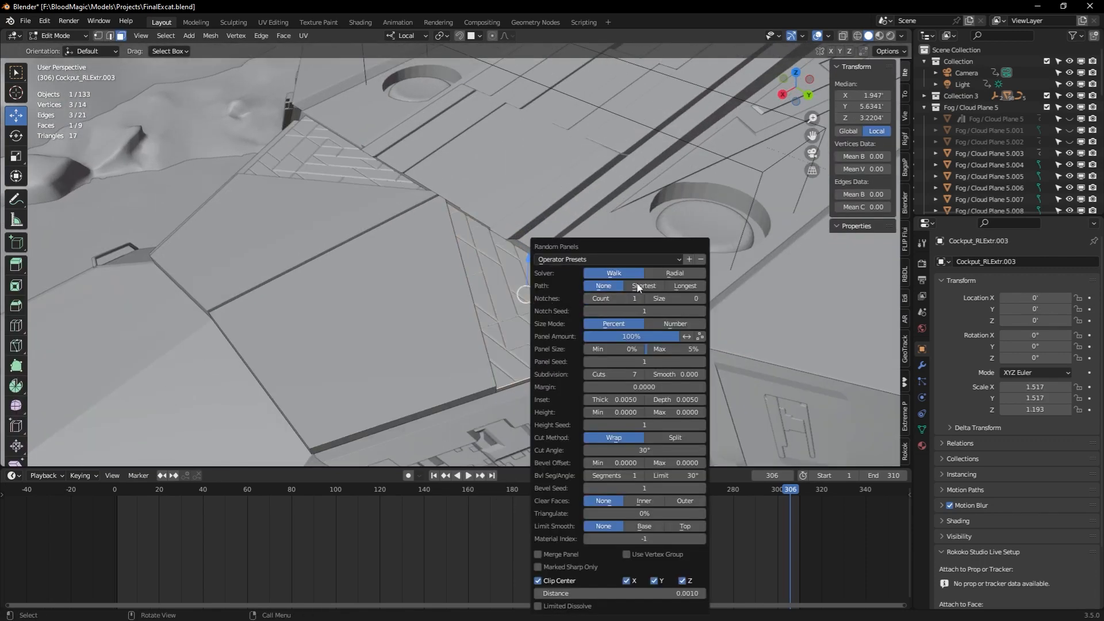
- Set the random panels to a notch count of 2 and 4 subdivision cuts
{"action": "left_click_drag", "start_coordinate": [632, 251], "coordinate": [702, 227]}
{"action": "left_click", "coordinate": [657, 350]}
{"action": "left_click", "coordinate": [658, 350]}
{"action": "left_click", "coordinate": [658, 350]}
{"action": "left_click_drag", "start_coordinate": [694, 236], "coordinate": [741, 229]}
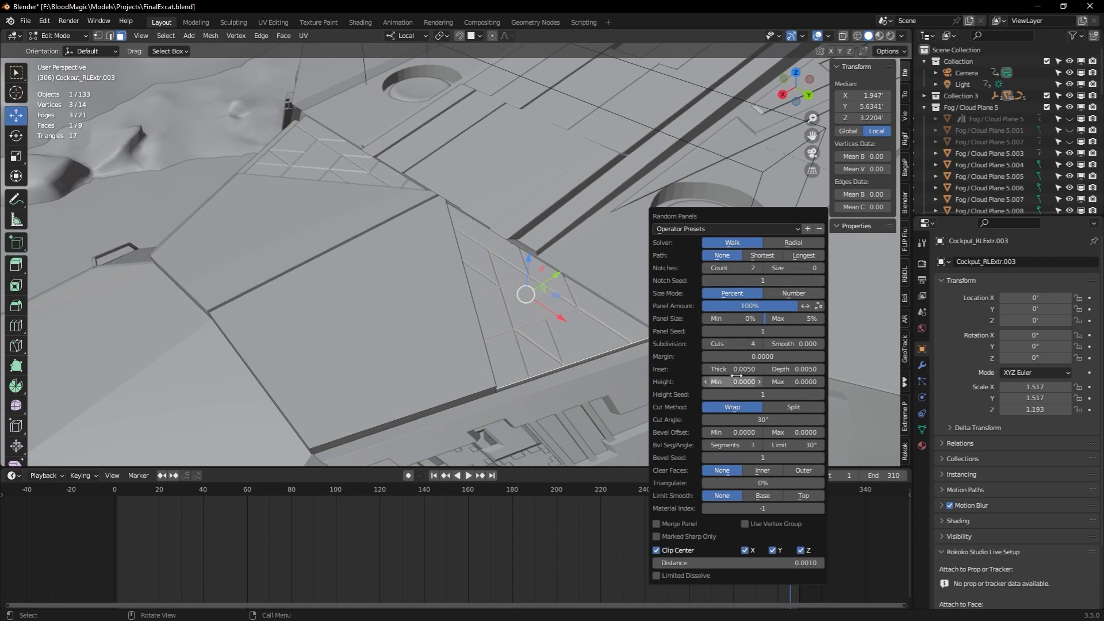
- Inspect the panelled hull face up close and undo the Random Panels operation
{"action": "scroll", "coordinate": [621, 357], "scroll_direction": "down", "scroll_amount": 4}
{"action": "middle_click_drag", "start_coordinate": [621, 356], "coordinate": [500, 313]}
{"action": "scroll", "coordinate": [566, 333], "scroll_direction": "up", "scroll_amount": 4}
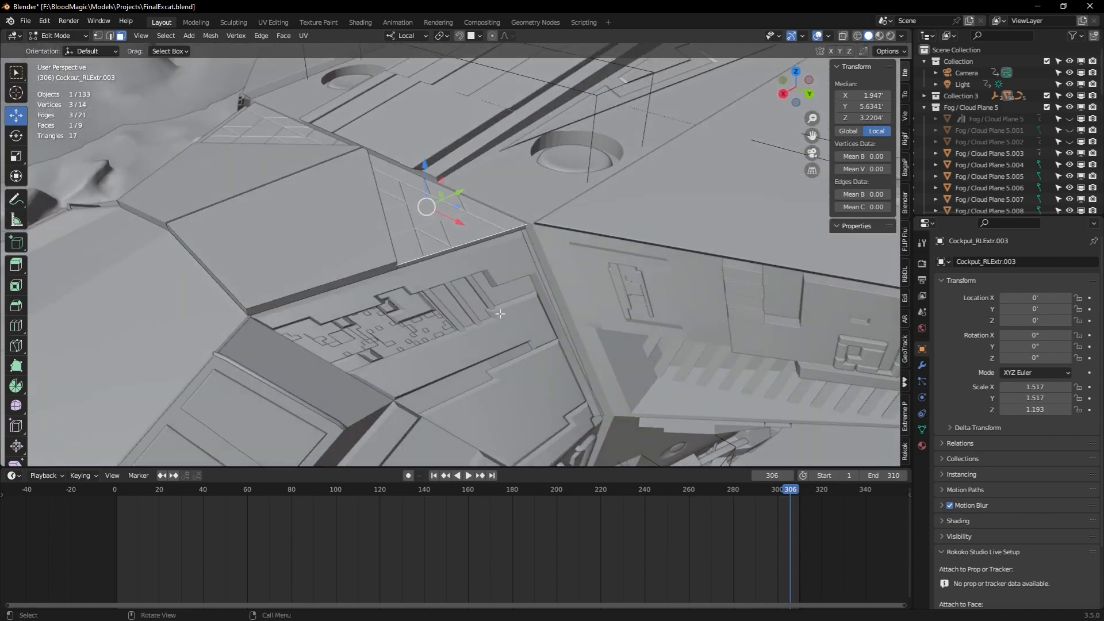
{"action": "key", "text": "ctrl+z"}
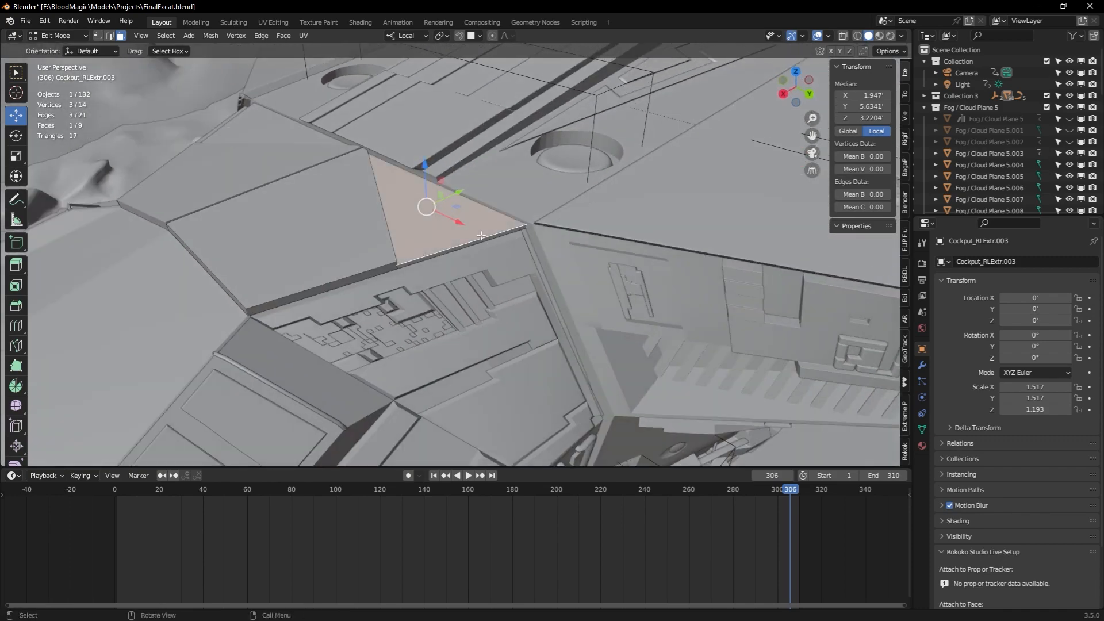
- Try the Random Flow operations again on the triangular hull face, and return to viewing the whole spaceship
{"action": "left_click", "coordinate": [523, 233]}
{"action": "left_click", "coordinate": [482, 216]}
{"action": "key", "text": "shift+q"}
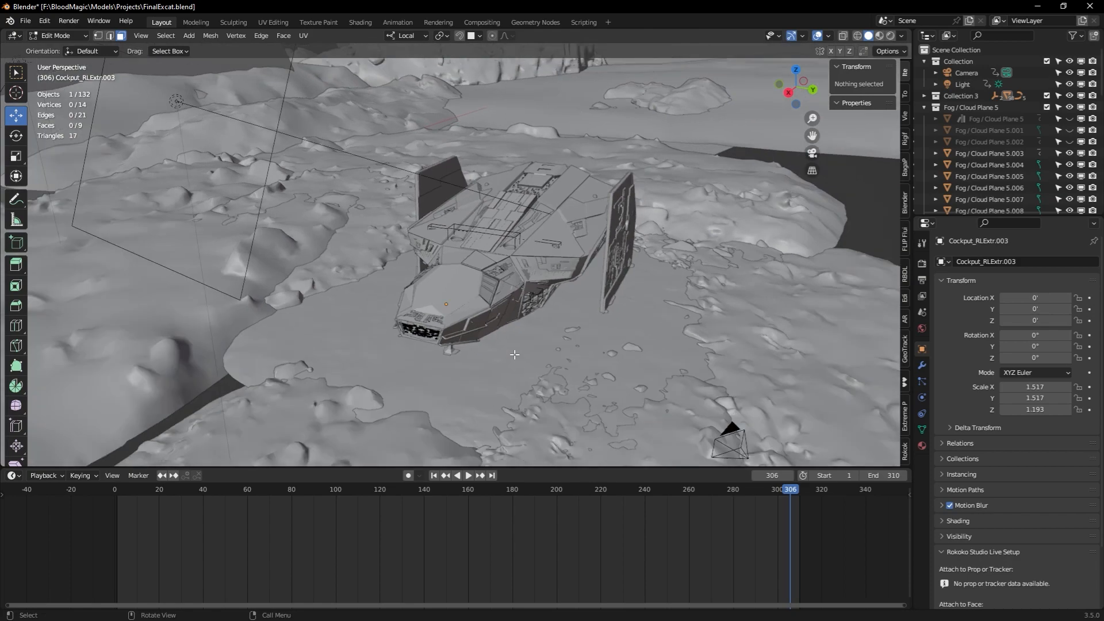
{"action": "middle_click_drag", "start_coordinate": [529, 330], "coordinate": [463, 316]}
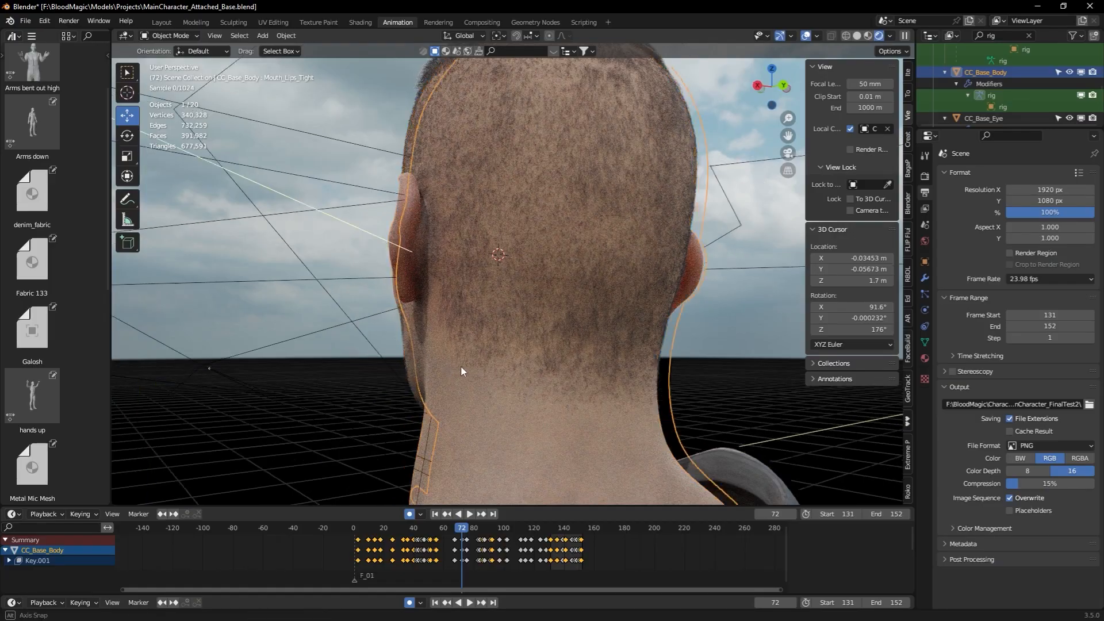
- Examine the rendered character at frame 72 in MainCharacter_Attached_Base.blend, from the head to the full body amid the terrain
{"action": "middle_click_drag", "start_coordinate": [461, 367], "coordinate": [613, 361]}
{"action": "scroll", "coordinate": [592, 361], "scroll_direction": "down", "scroll_amount": 3}
{"action": "scroll", "coordinate": [591, 362], "scroll_direction": "down", "scroll_amount": 2}
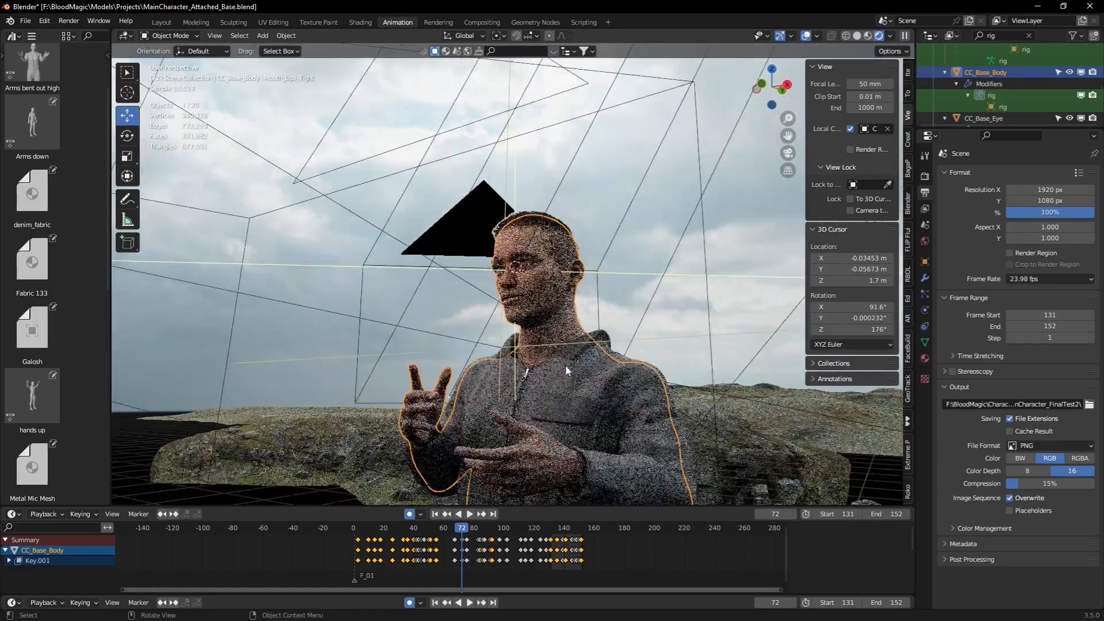
{"action": "middle_click_drag", "start_coordinate": [623, 433], "coordinate": [544, 405], "text": "shift"}
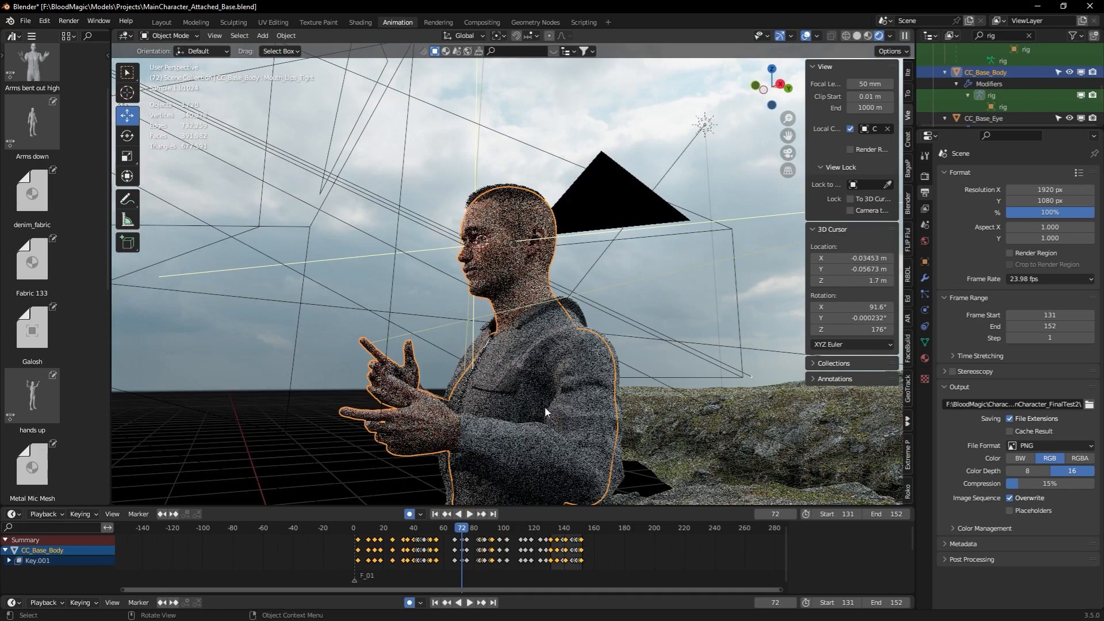
{"action": "middle_click_drag", "start_coordinate": [259, 352], "coordinate": [516, 348]}
{"action": "scroll", "coordinate": [575, 346], "scroll_direction": "down", "scroll_amount": 4}
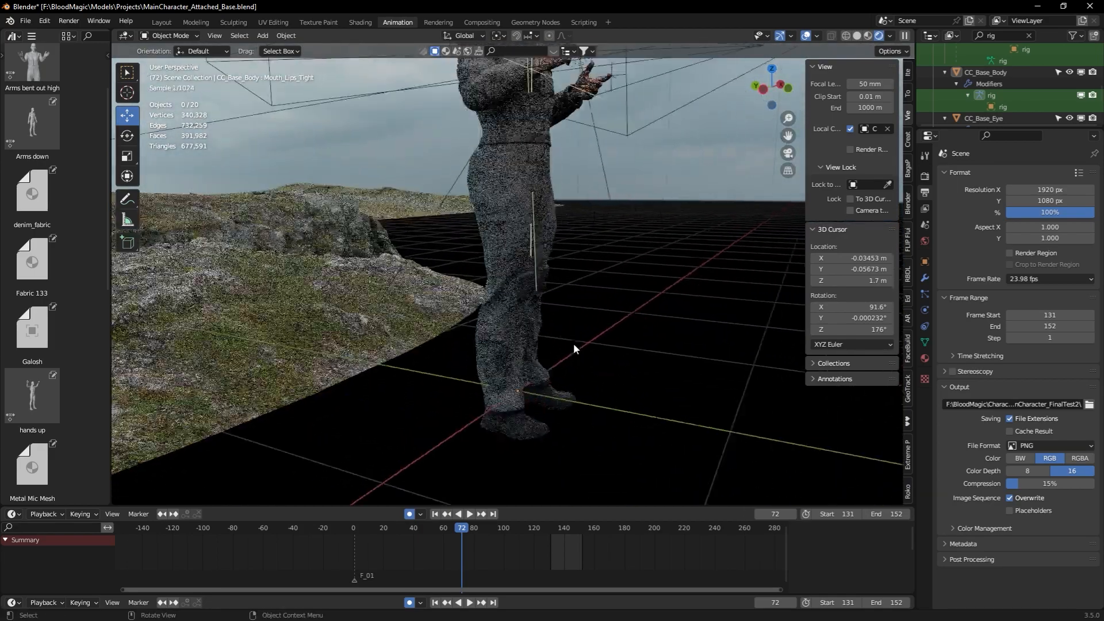
{"action": "scroll", "coordinate": [574, 344], "scroll_direction": "down", "scroll_amount": 4}
{"action": "middle_click_drag", "start_coordinate": [592, 312], "coordinate": [565, 316]}
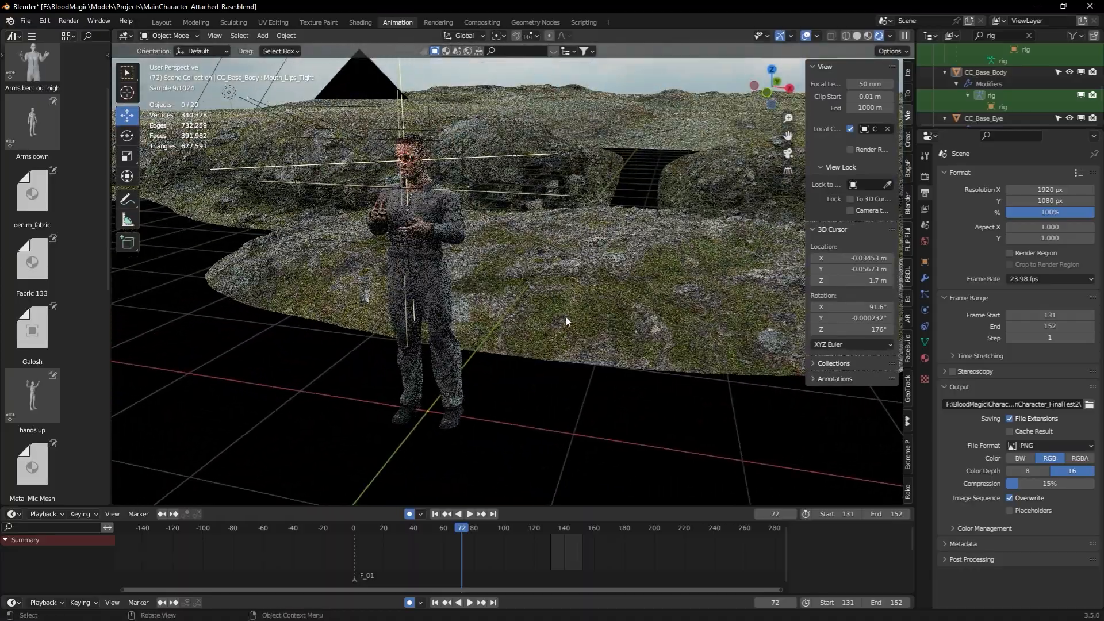
- Examine the rendered character from the front and its placement among the surrounding rock and terrain pieces
{"action": "middle_click_drag", "start_coordinate": [447, 257], "coordinate": [491, 266]}
{"action": "scroll", "coordinate": [489, 266], "scroll_direction": "up", "scroll_amount": 4}
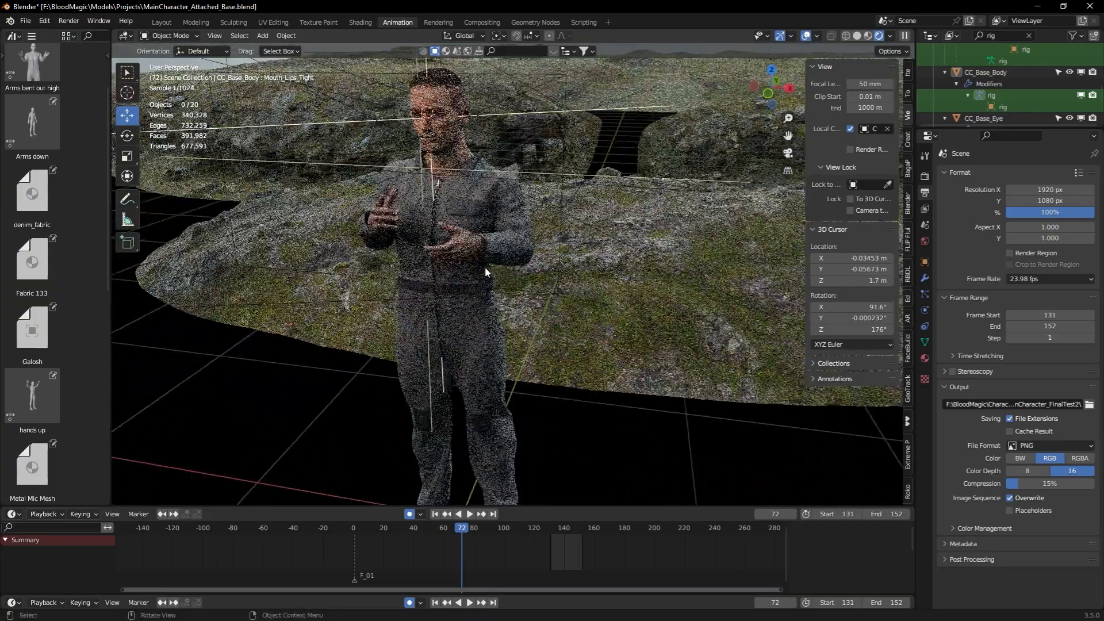
{"action": "scroll", "coordinate": [501, 264], "scroll_direction": "down", "scroll_amount": 3}
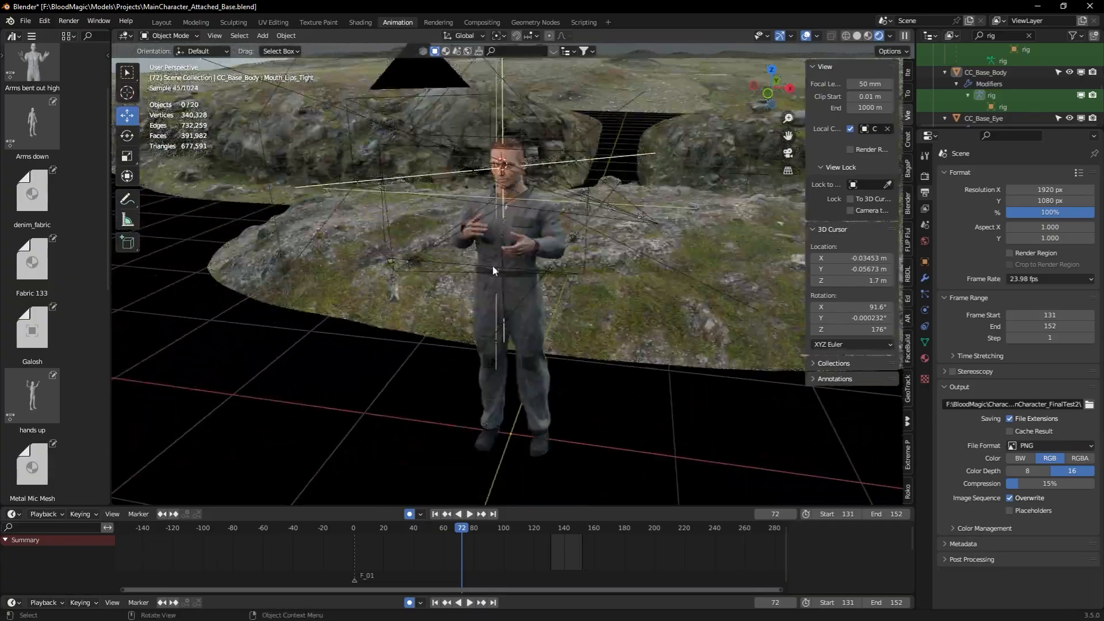
{"action": "mouse_move", "coordinate": [491, 299]}
{"action": "middle_mouse_down"}
{"action": "mouse_move", "coordinate": [532, 312]}
{"action": "mouse_move", "coordinate": [663, 309]}
{"action": "mouse_move", "coordinate": [571, 329]}
{"action": "mouse_move", "coordinate": [486, 309]}
{"action": "middle_mouse_up"}
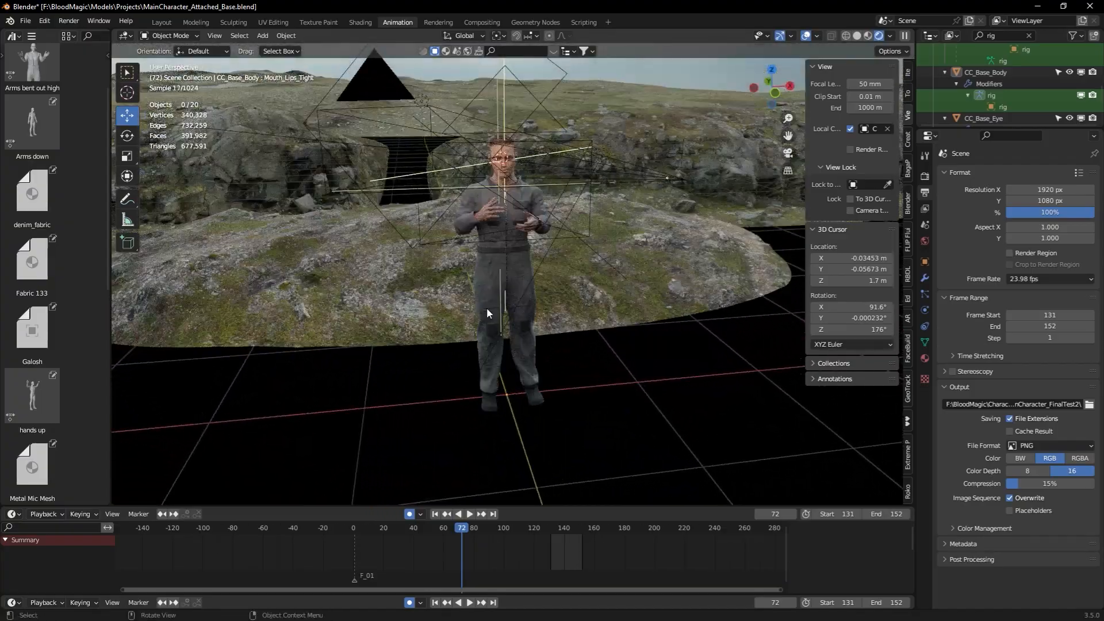
{"action": "scroll", "coordinate": [588, 278], "scroll_direction": "down", "scroll_amount": 4}
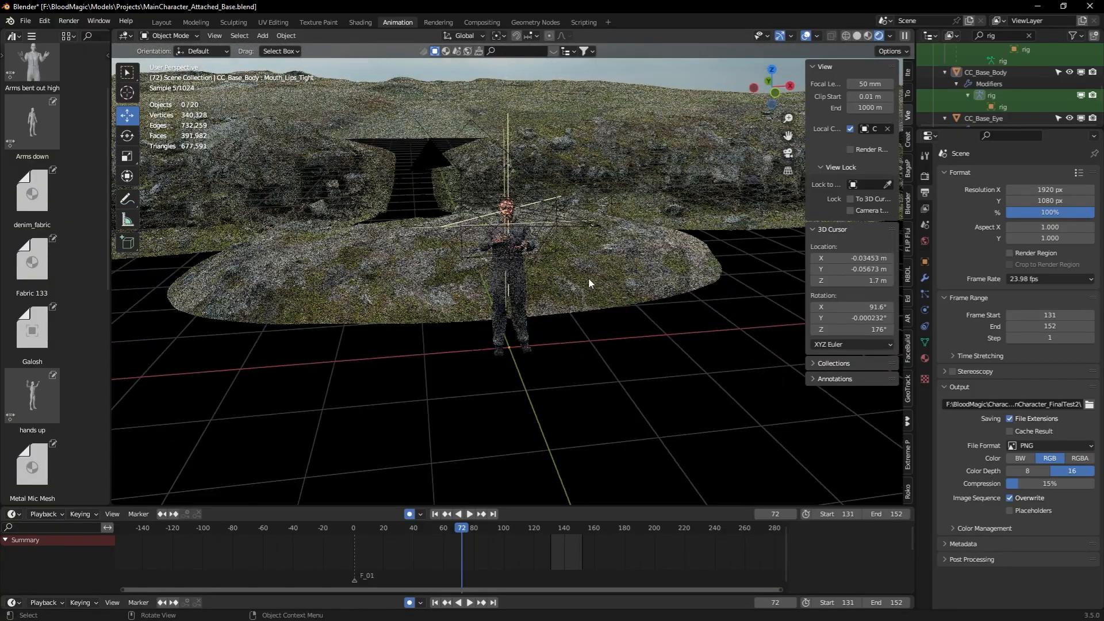
{"action": "scroll", "coordinate": [588, 277], "scroll_direction": "down", "scroll_amount": 6}
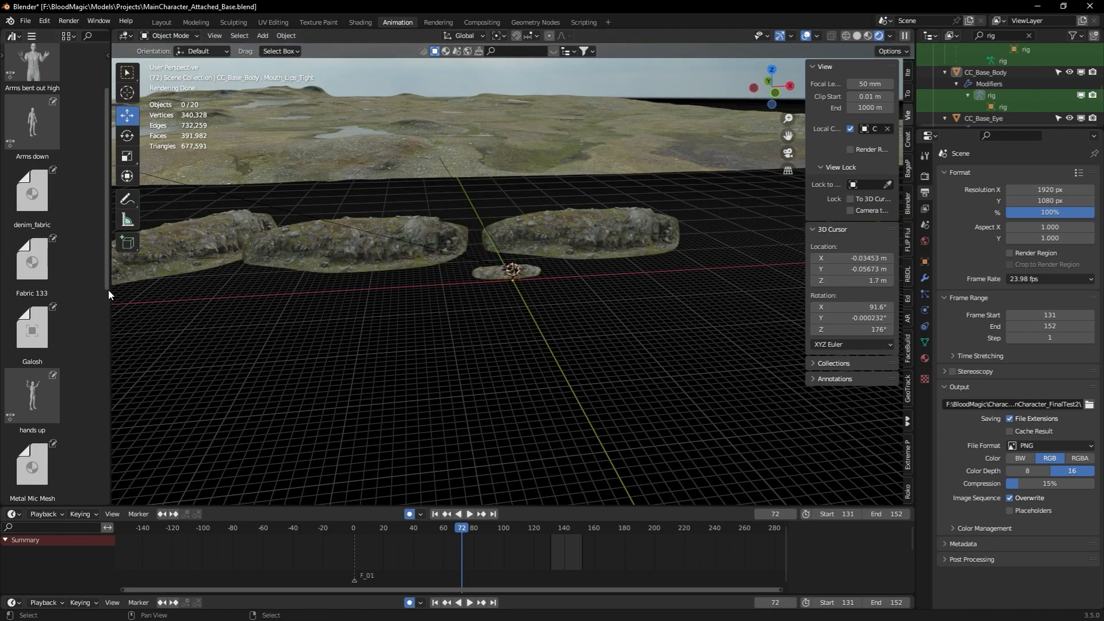
- Switch the viewport to solid shading and inspect the character's head, torso and hands up close
{"action": "middle_click_drag", "start_coordinate": [460, 297], "coordinate": [512, 285]}
{"action": "scroll", "coordinate": [446, 323], "scroll_direction": "up", "scroll_amount": 2}
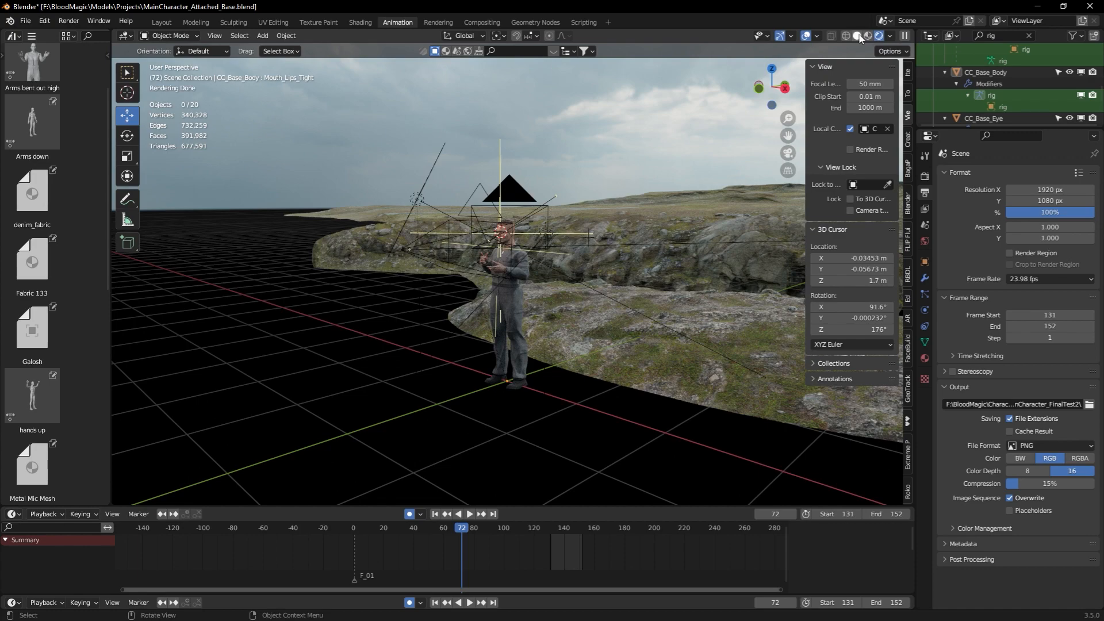
{"action": "left_click", "coordinate": [857, 36]}
{"action": "scroll", "coordinate": [517, 275], "scroll_direction": "up", "scroll_amount": 10}
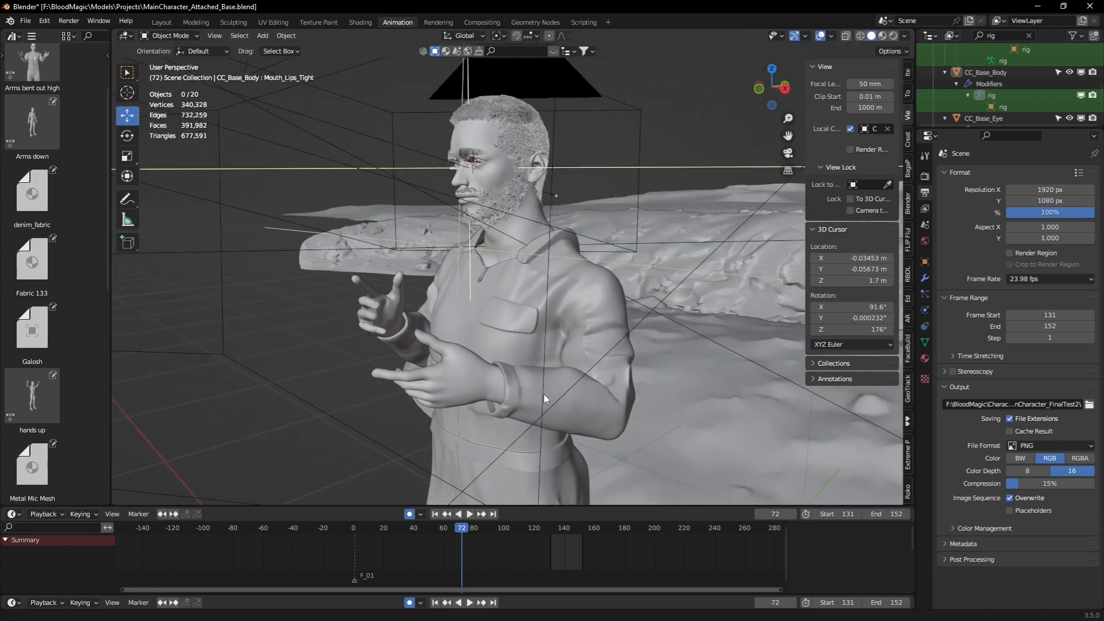